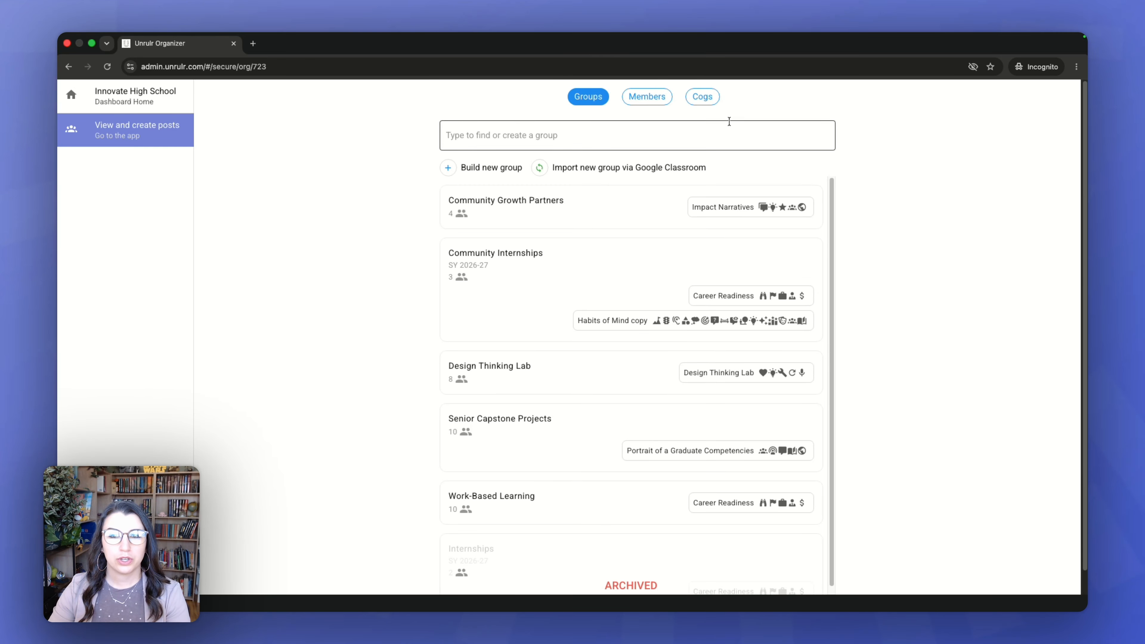
Start a new set of cogs for the school using the Simpleasy-Style type
mouse_move(703, 101)
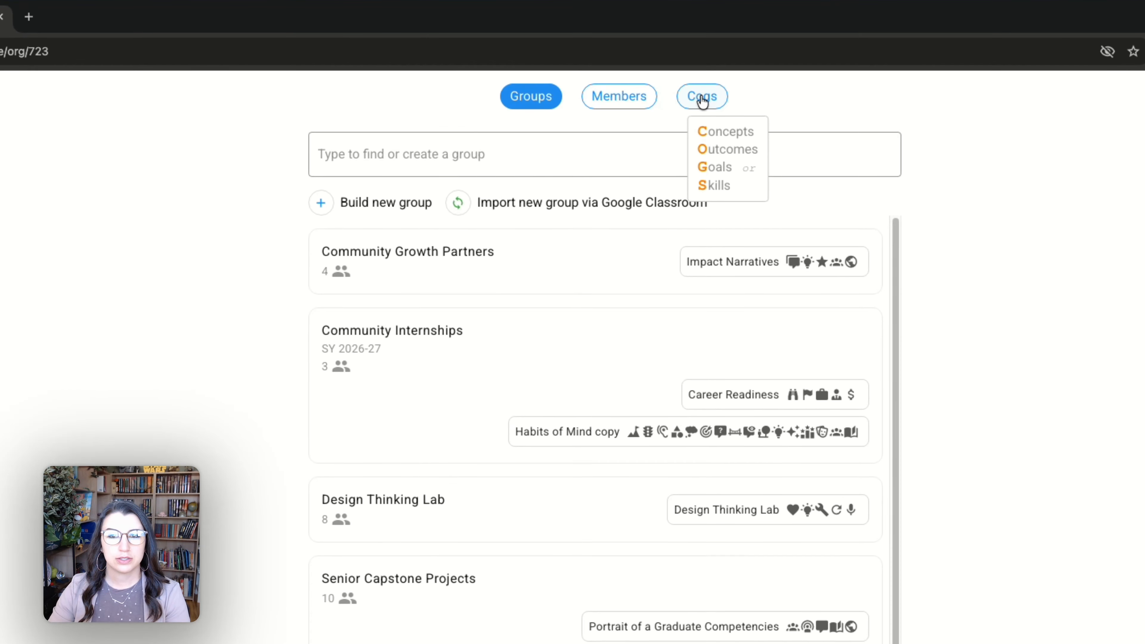
left_click(705, 103)
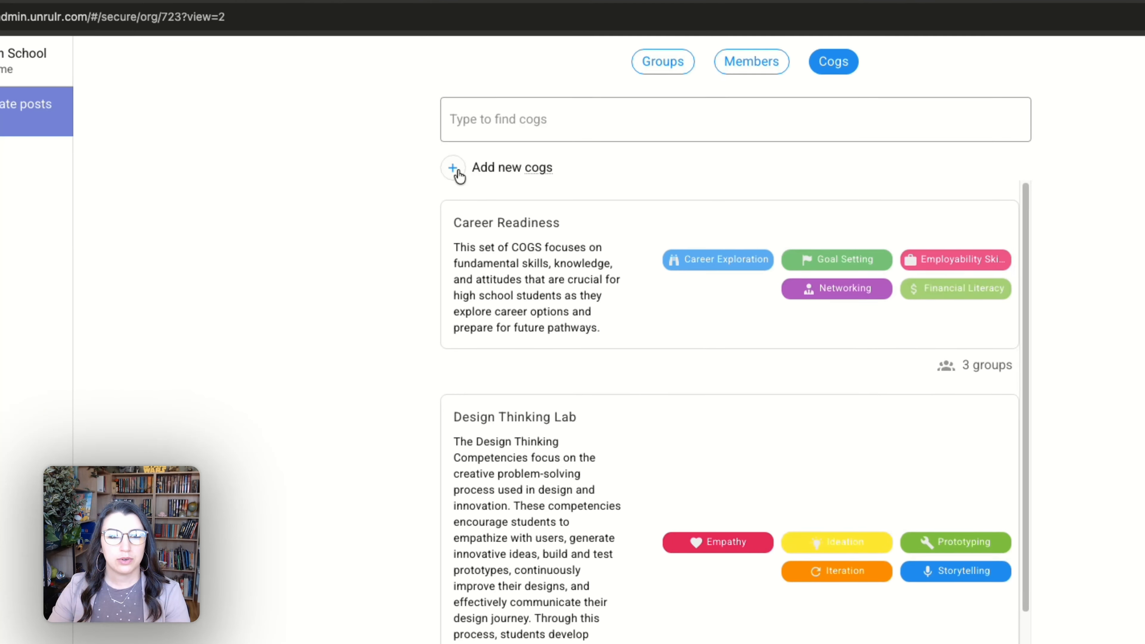
left_click(456, 170)
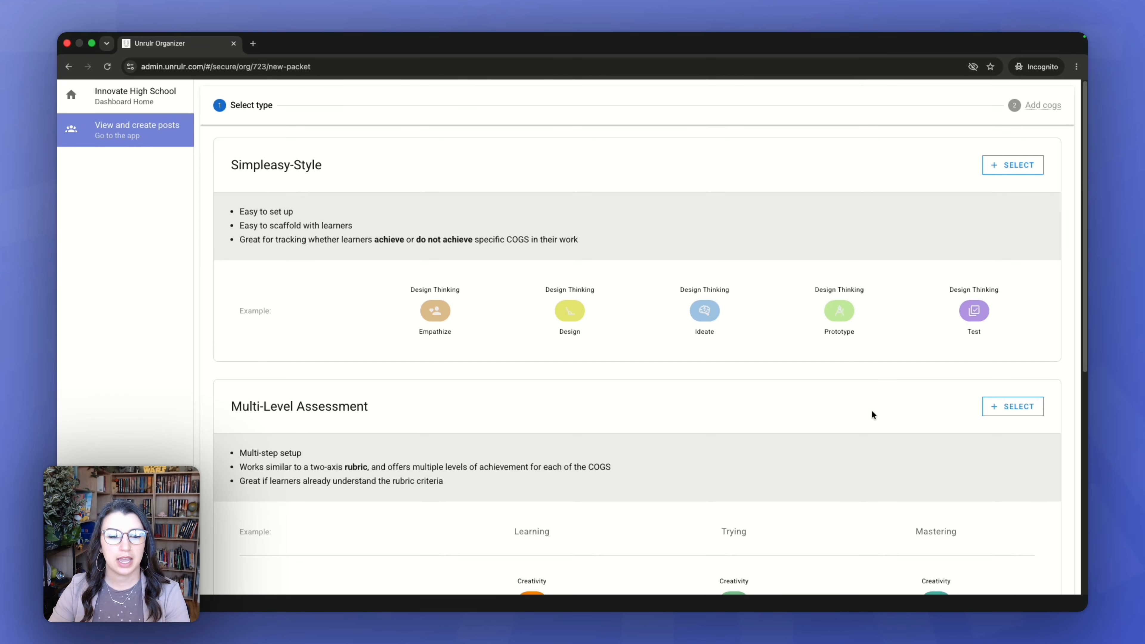
scroll(871, 410, "down", 5)
scroll(922, 440, "up", 5)
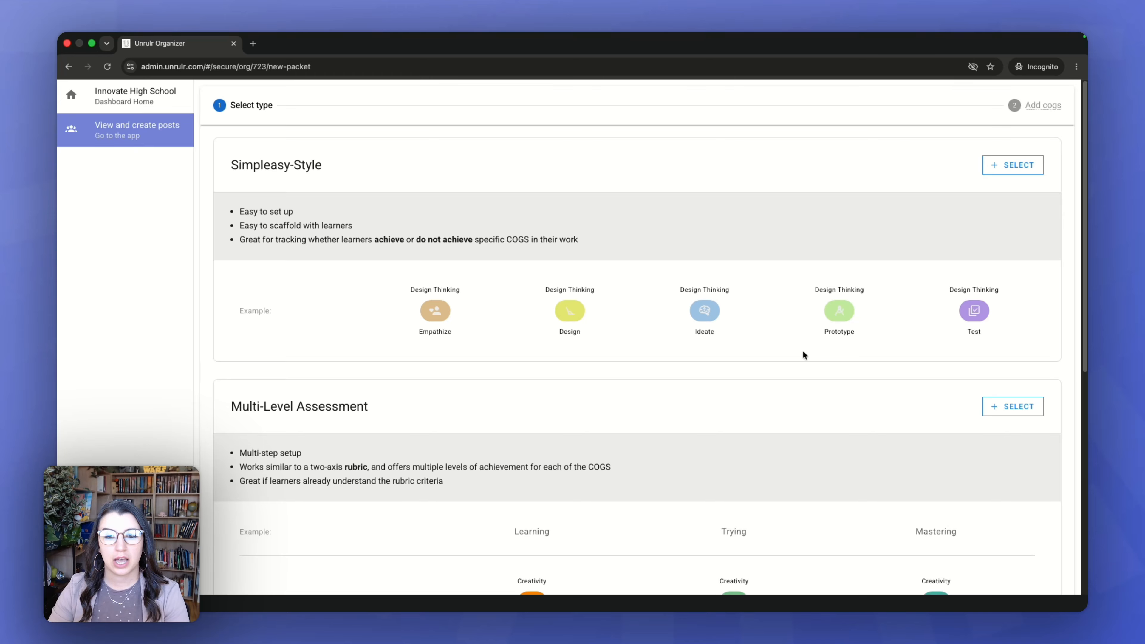
scroll(811, 401, "down", 1)
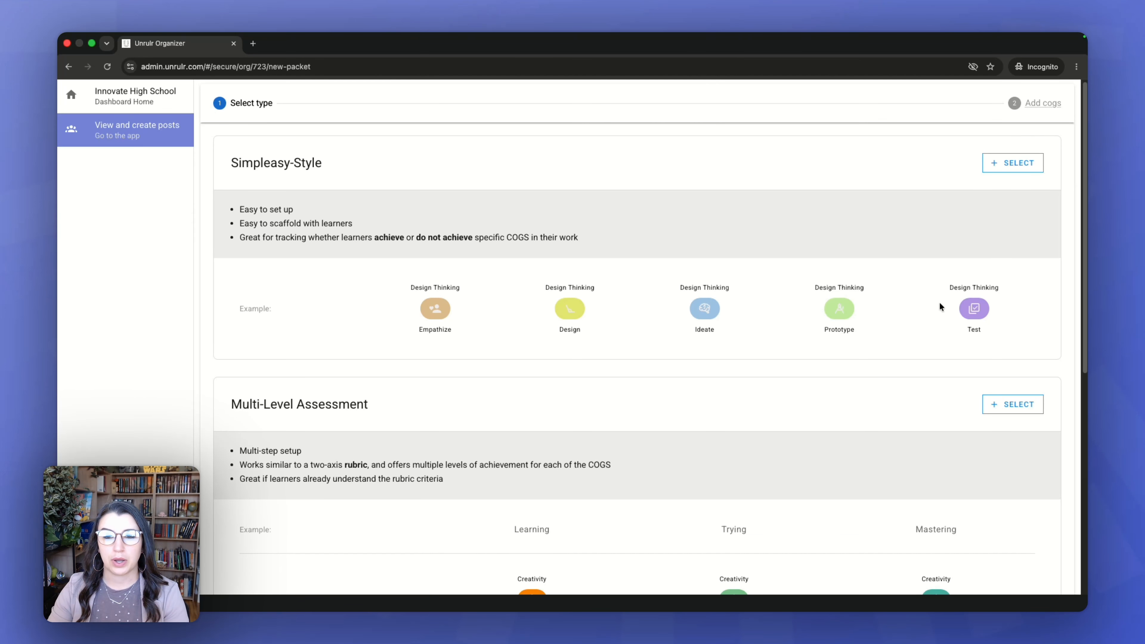
scroll(786, 390, "down", 5)
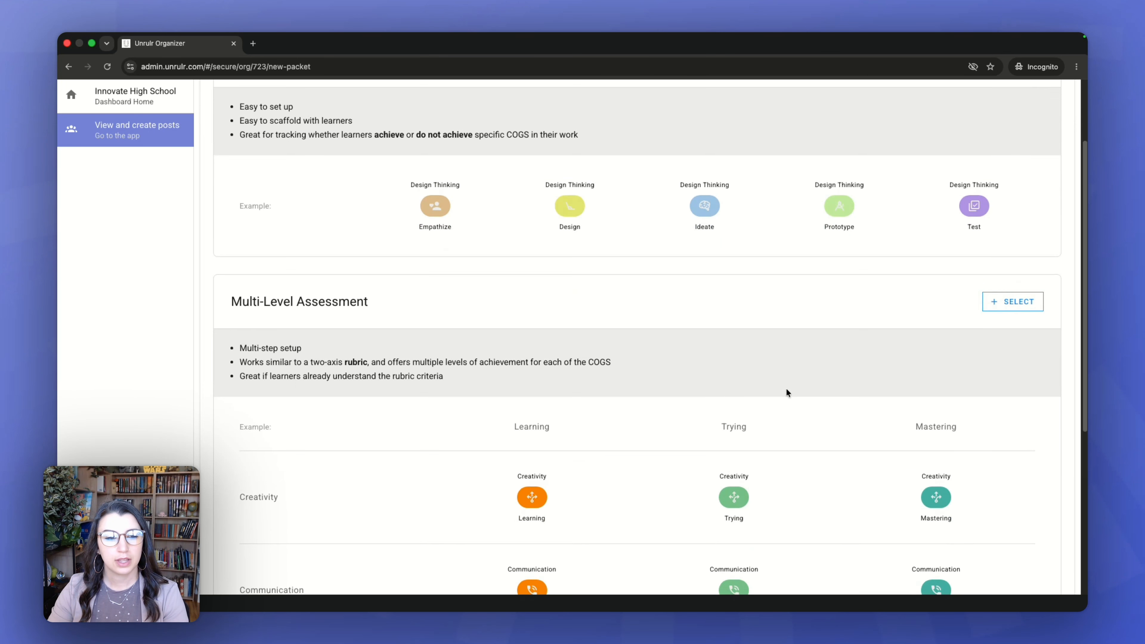
scroll(785, 392, "down", 3)
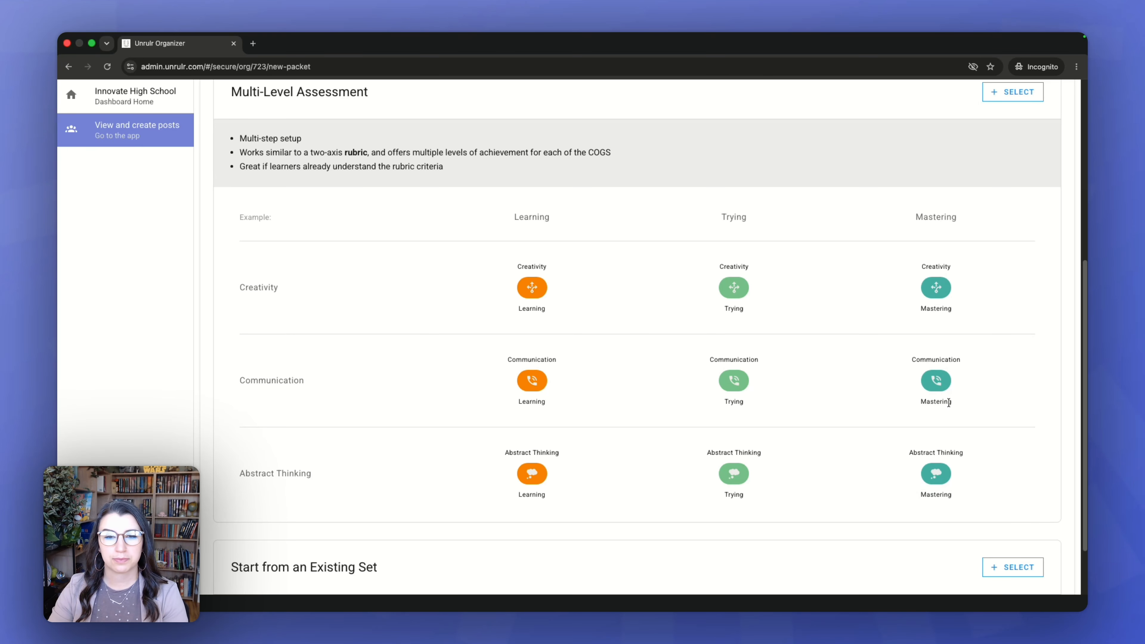
scroll(958, 428, "up", 7)
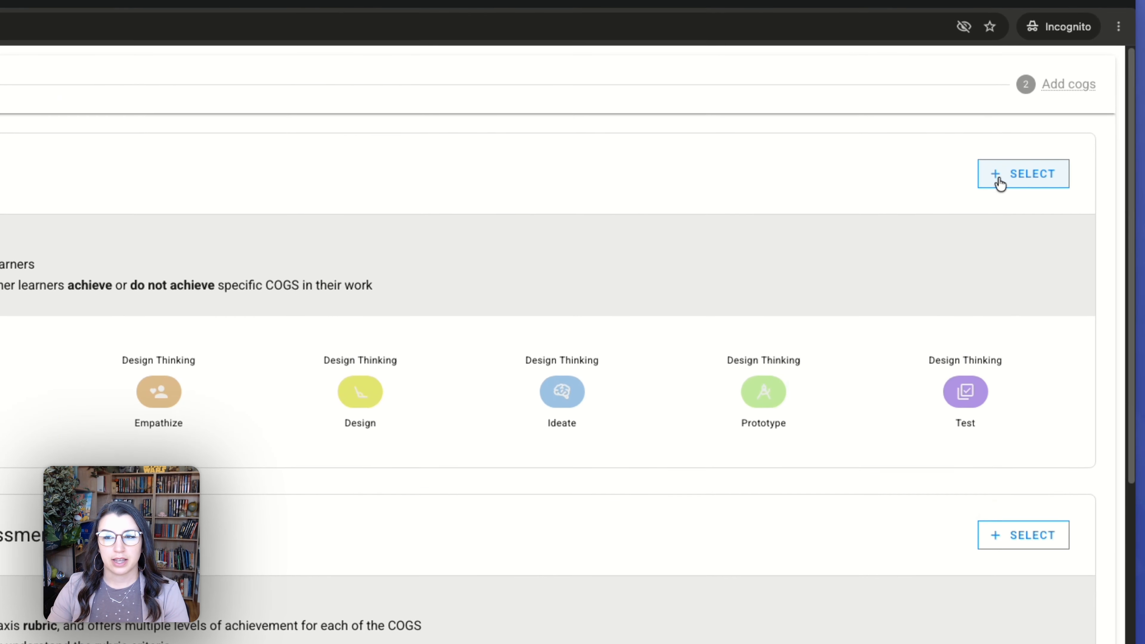
left_click(997, 167)
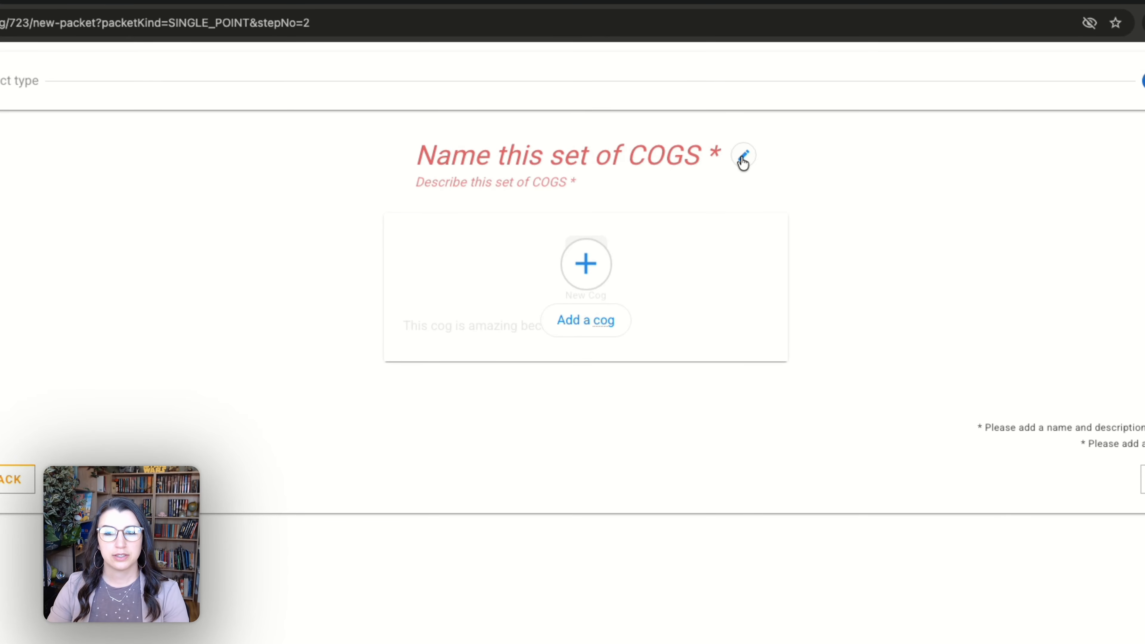
Name the set "Unrulr High School's Durable Skills" and save a description saying they come from the Unrulr portrait of a graduate for all UHS students
left_click(743, 158)
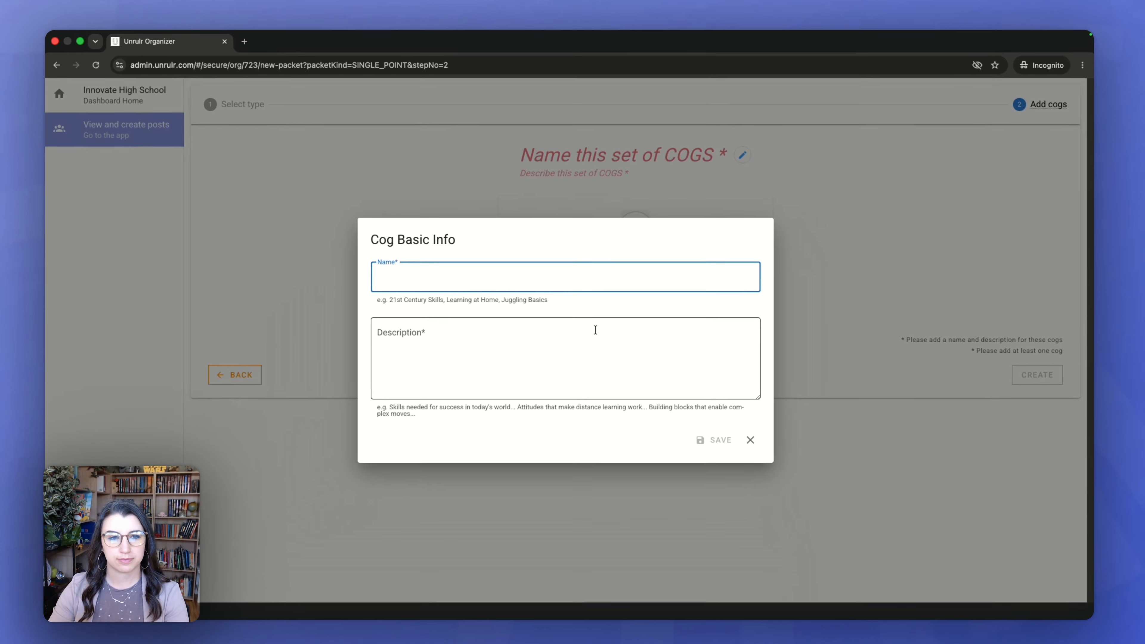
type("Unrulr High School's Durable Skills")
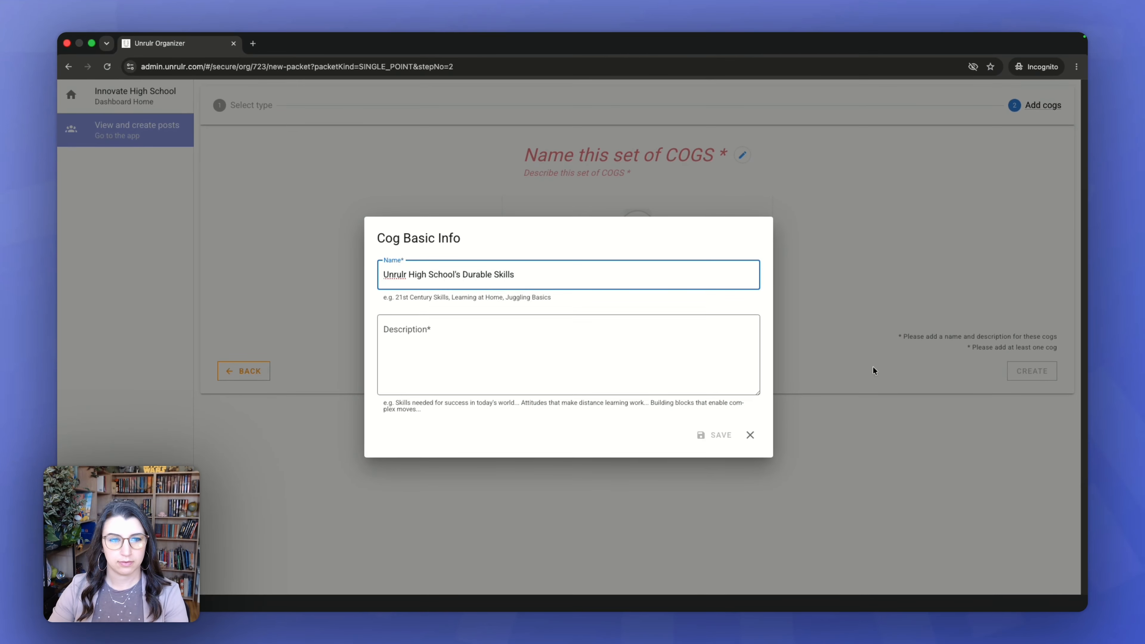
left_click(494, 338)
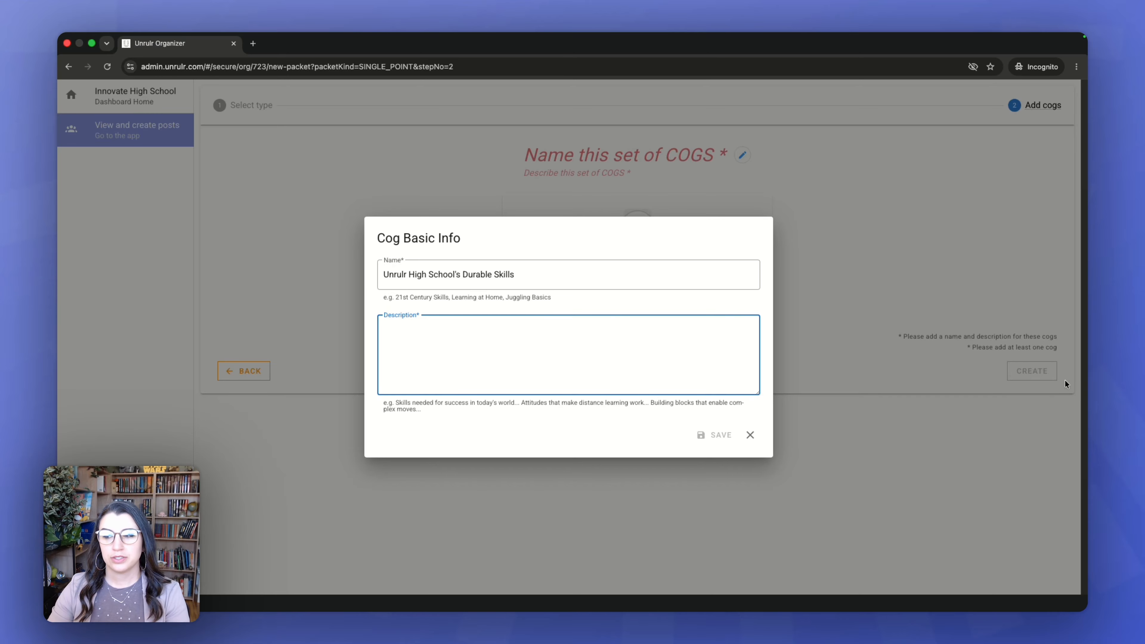
key("super+Tab")
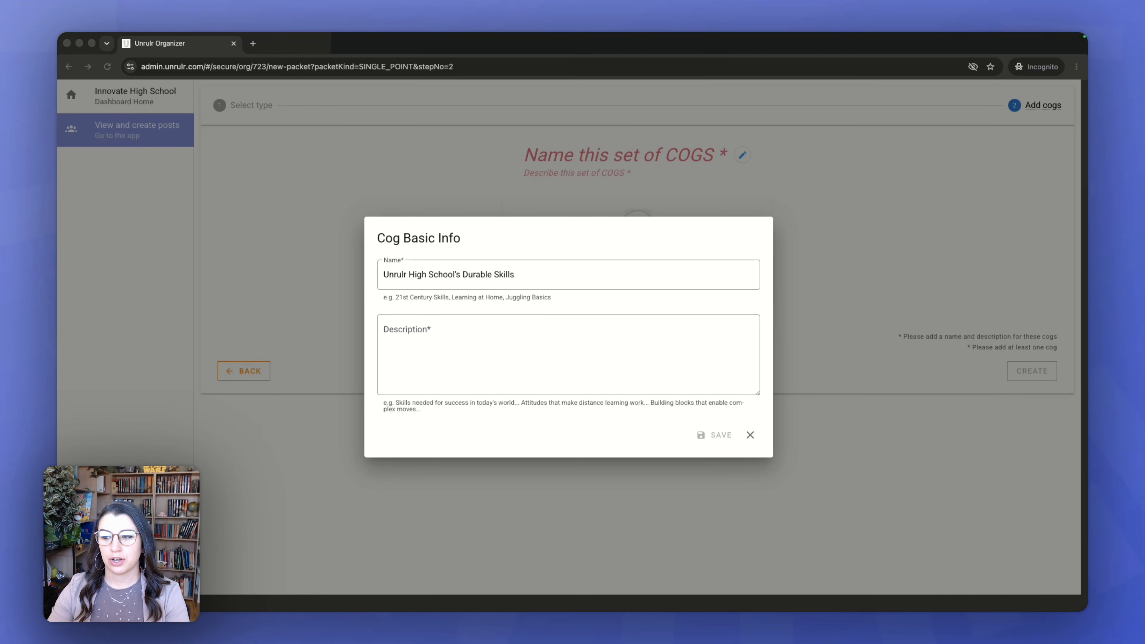
left_click(700, 373)
type("Unrulr High School's Durable Skills come from the Unrulr portrait of a graduate.  All UHS students will know how to use these durable skills by the time they graduate.")
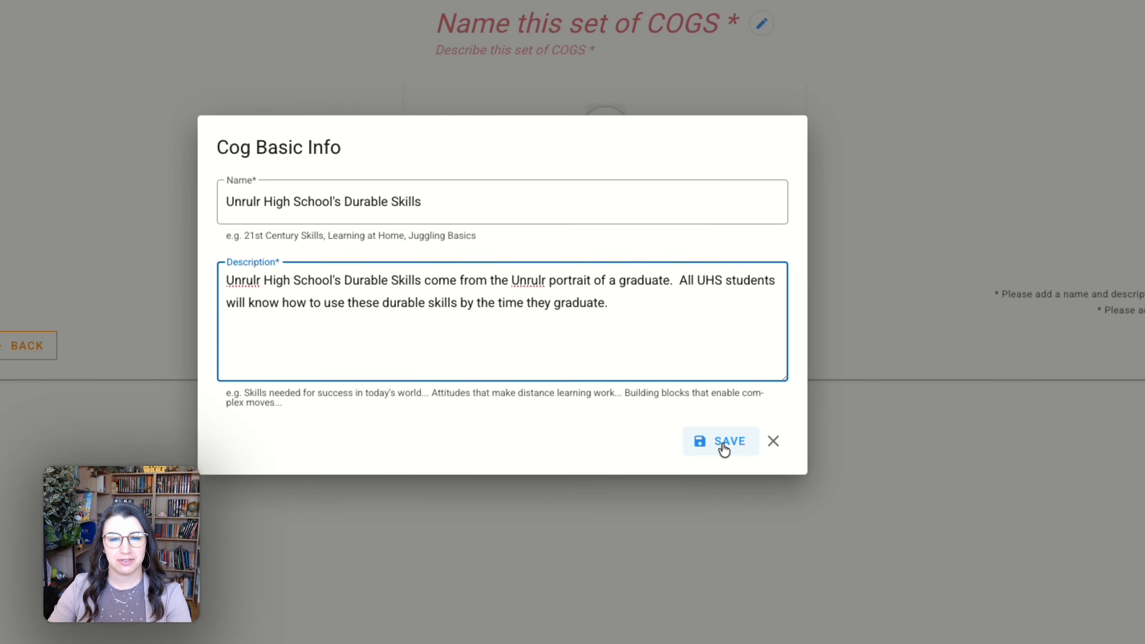
left_click(717, 435)
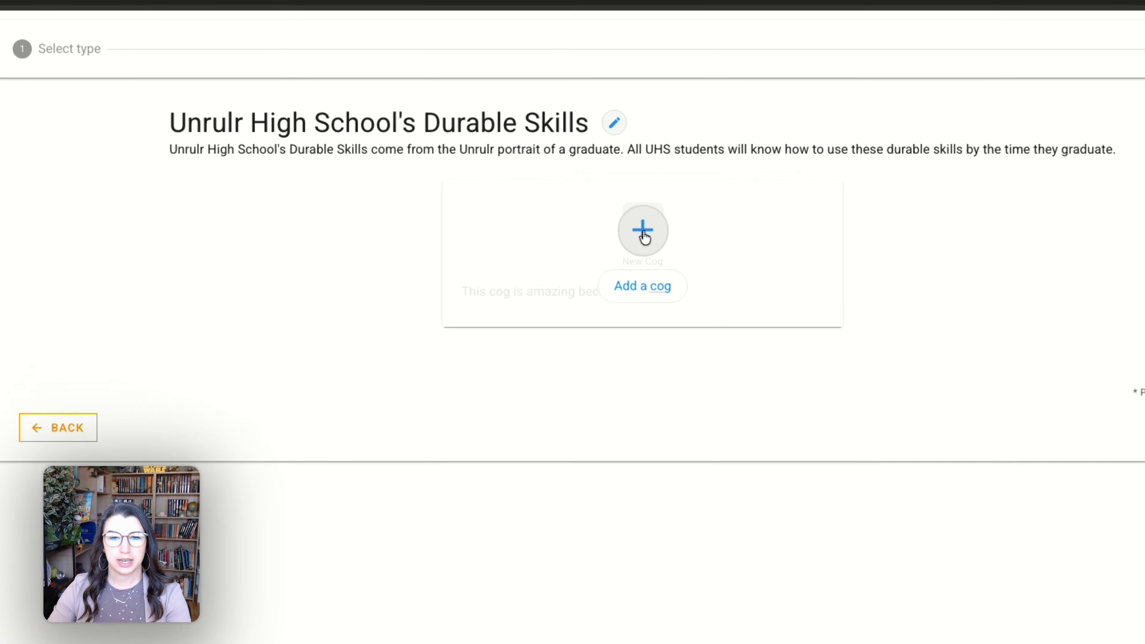
Add a purple Tenacity cog with a flagged-mountain icon and the description "Tenacity means not giving up, even when things get super hard."
left_click(643, 233)
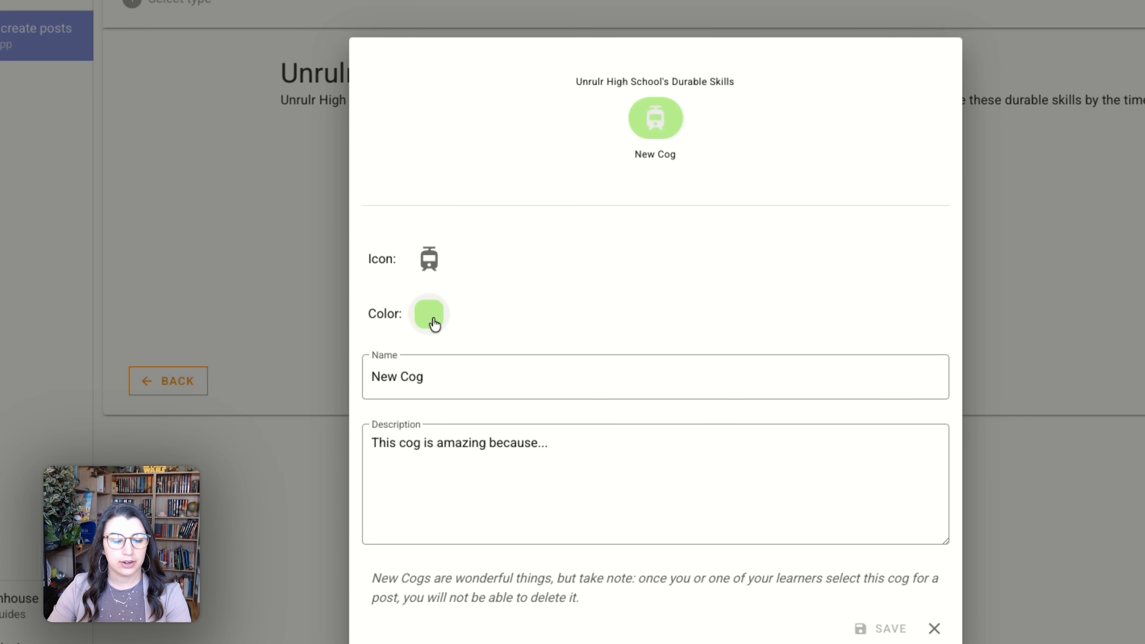
triple_click(401, 378)
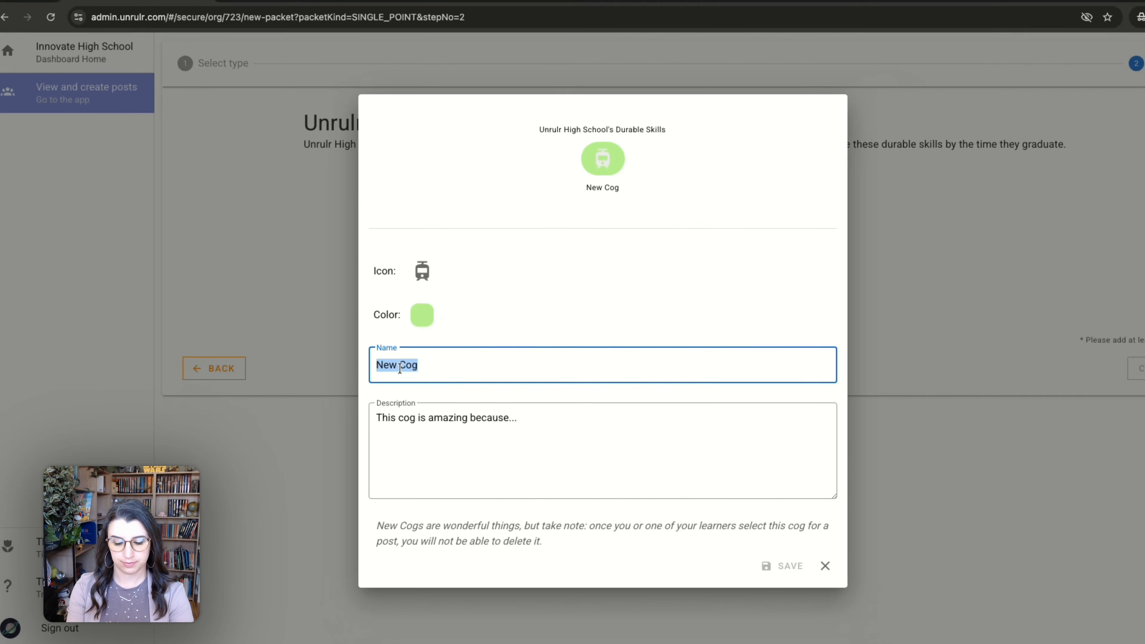
type("Te")
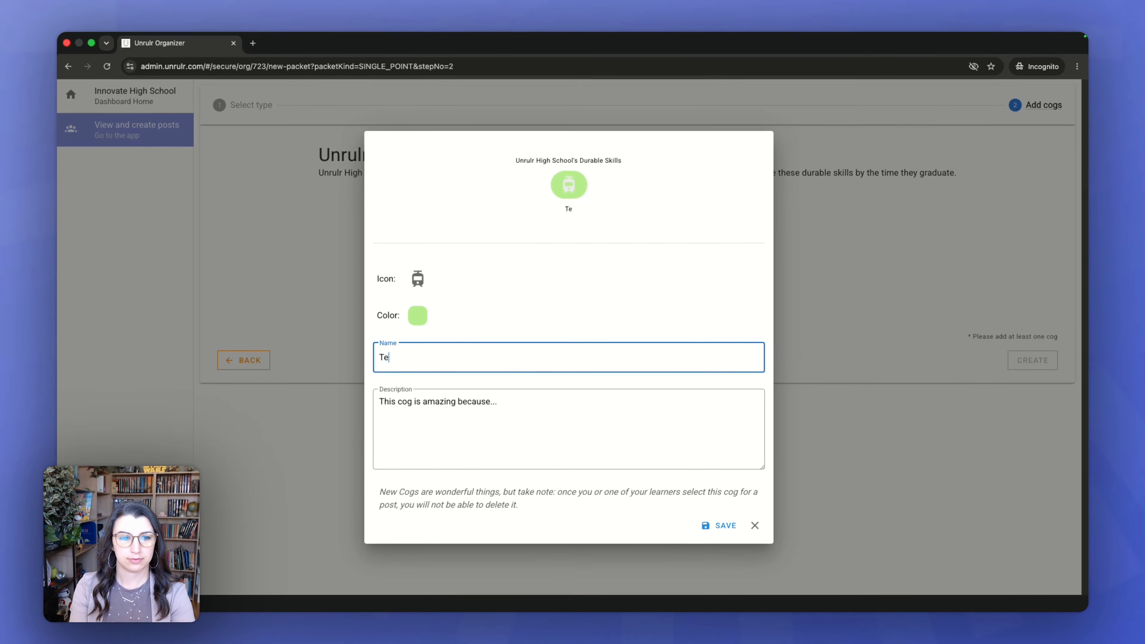
type("nacity")
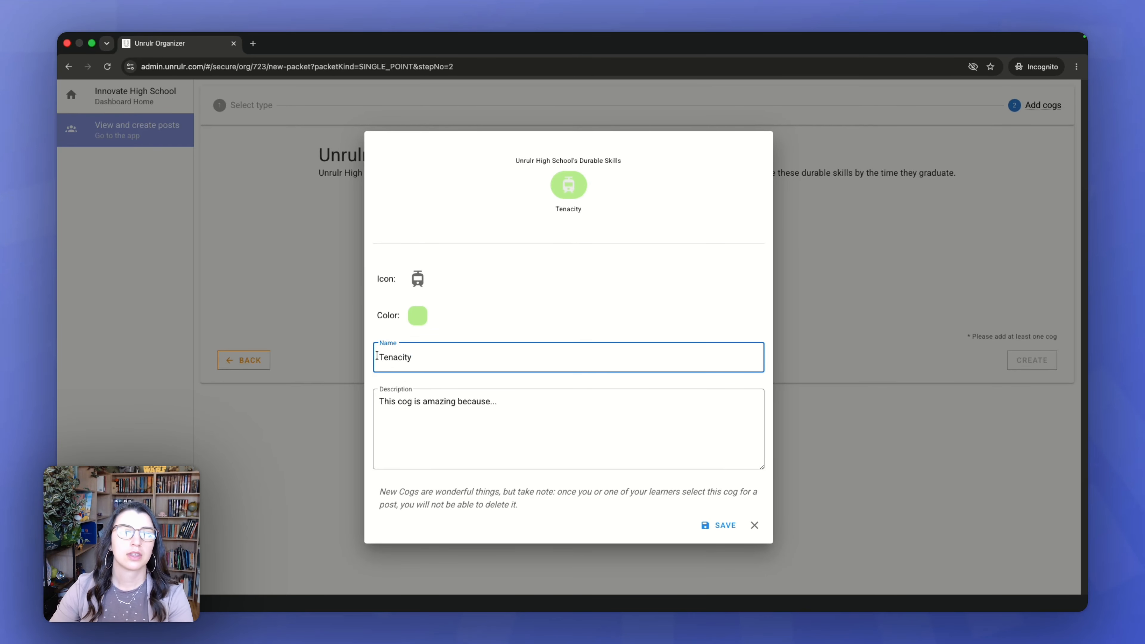
triple_click(472, 404)
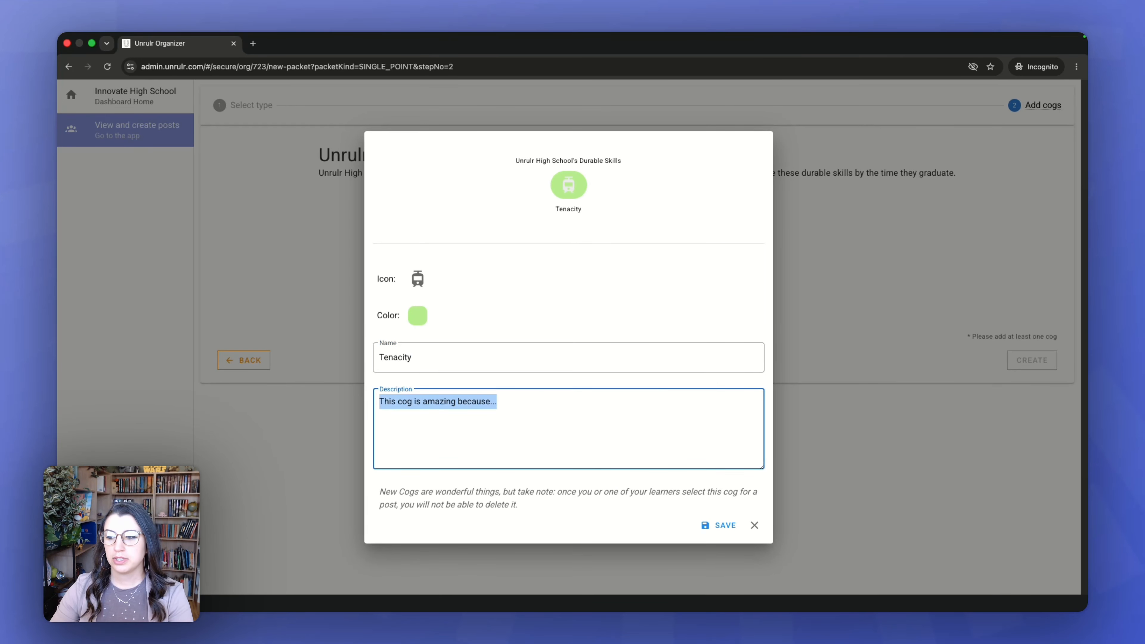
key("super+Tab")
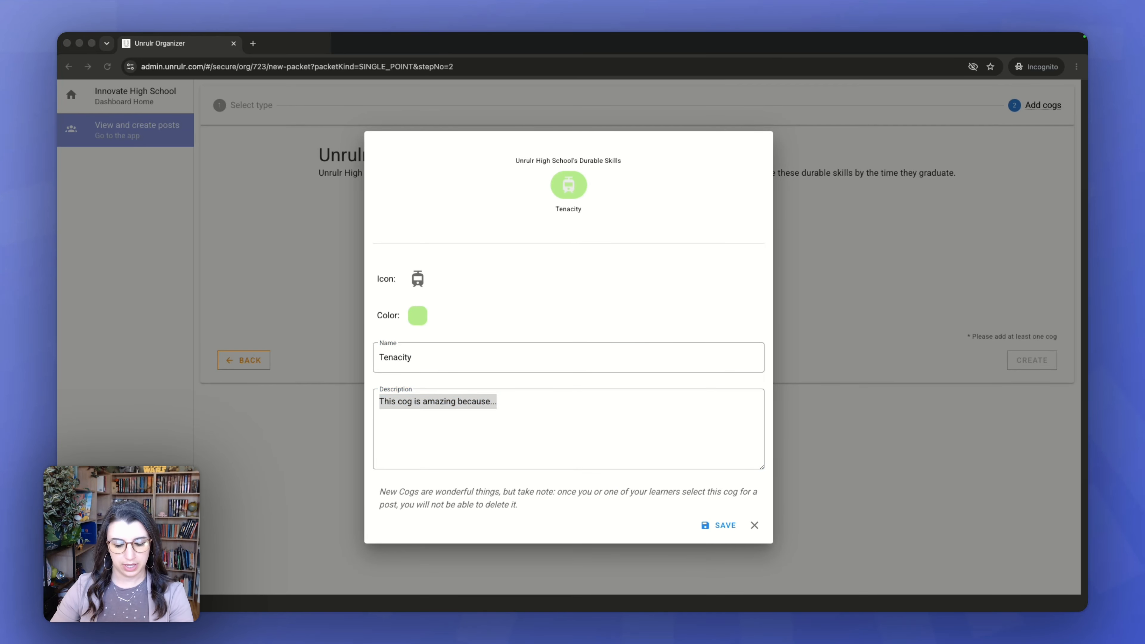
triple_click(458, 396)
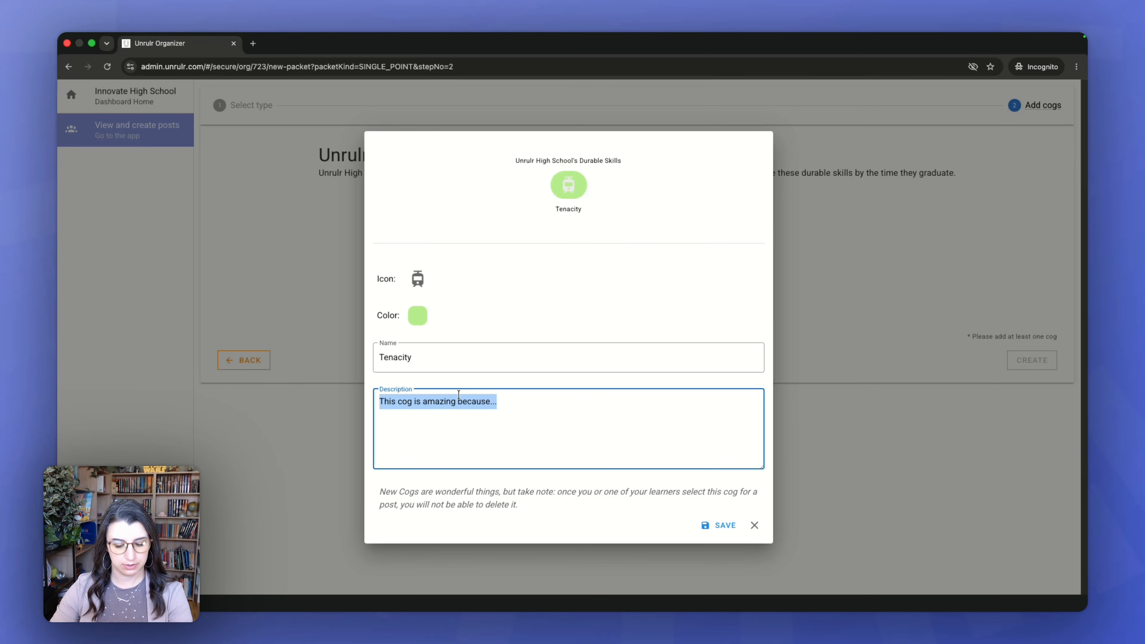
type("Tenacity means not giving up, even when things get super hard.")
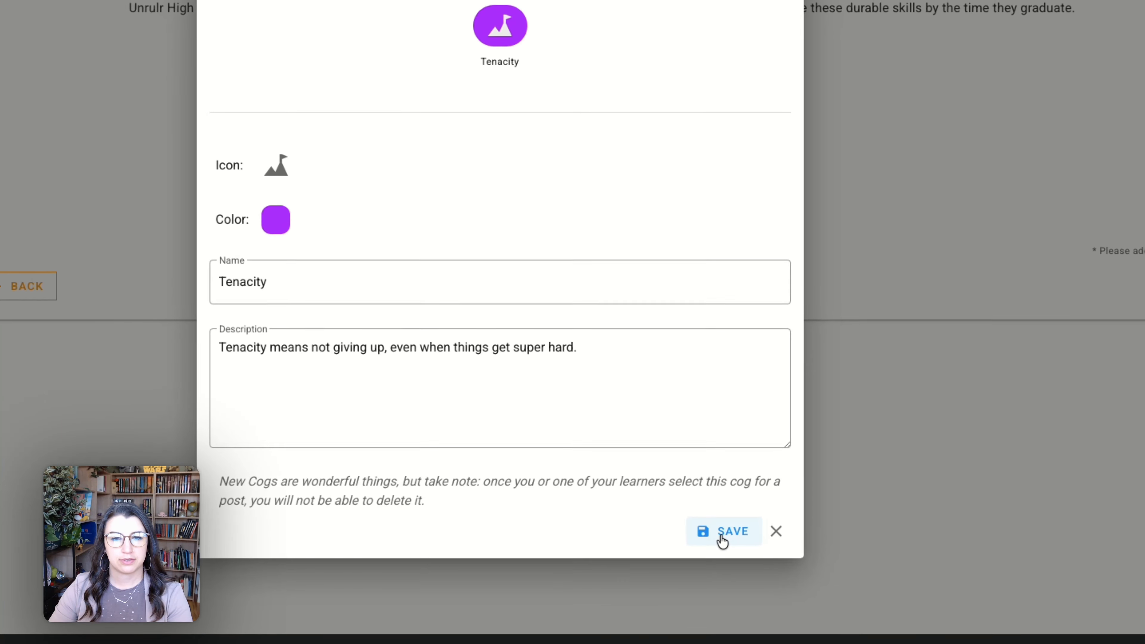
left_click(722, 525)
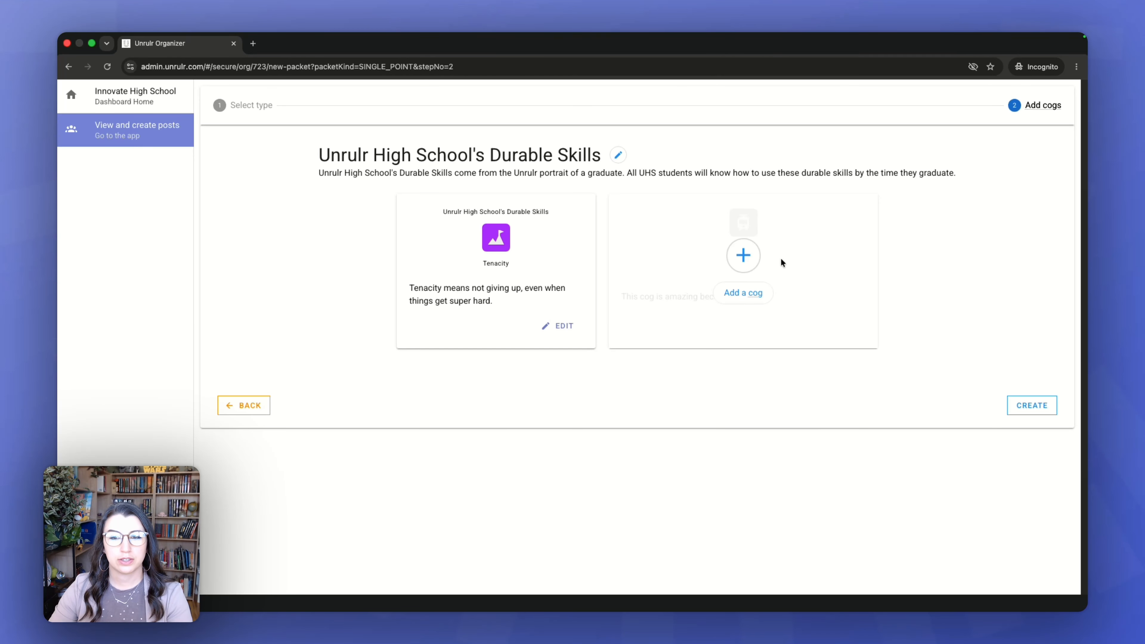
Add a blue Communication cog with a speech-bubble icon, described as how we connect, share stories and work together, and create the set
left_click(743, 256)
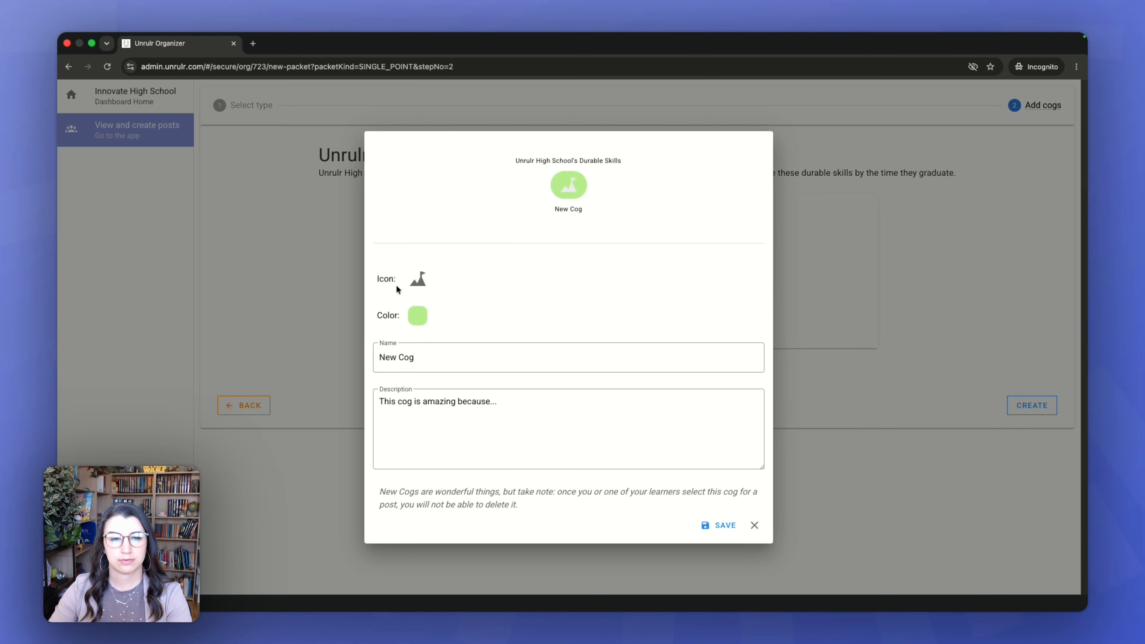
left_click(838, 478)
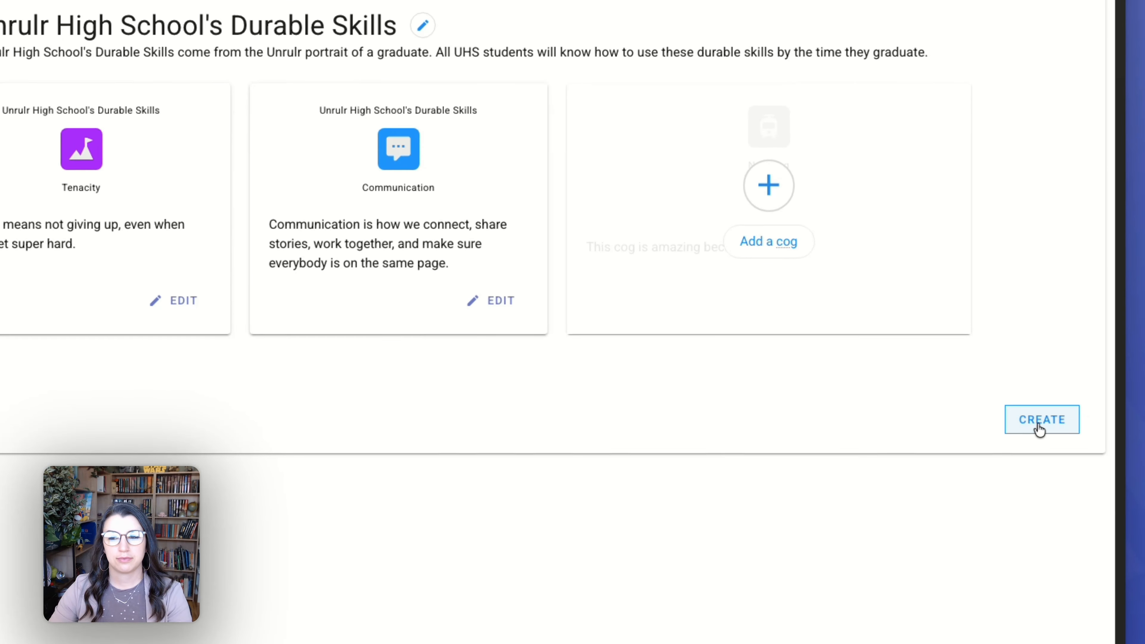
left_click(1031, 423)
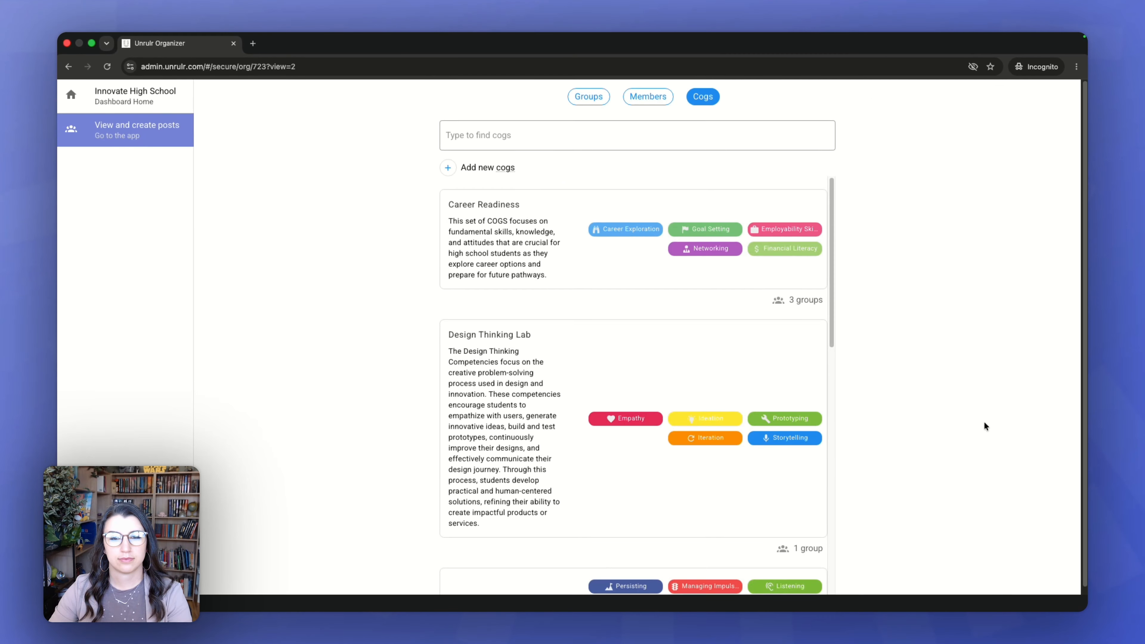
Check the list of cog sets for the new set, and start another set using the Multi-Level Assessment type
scroll(748, 414, "down", 12)
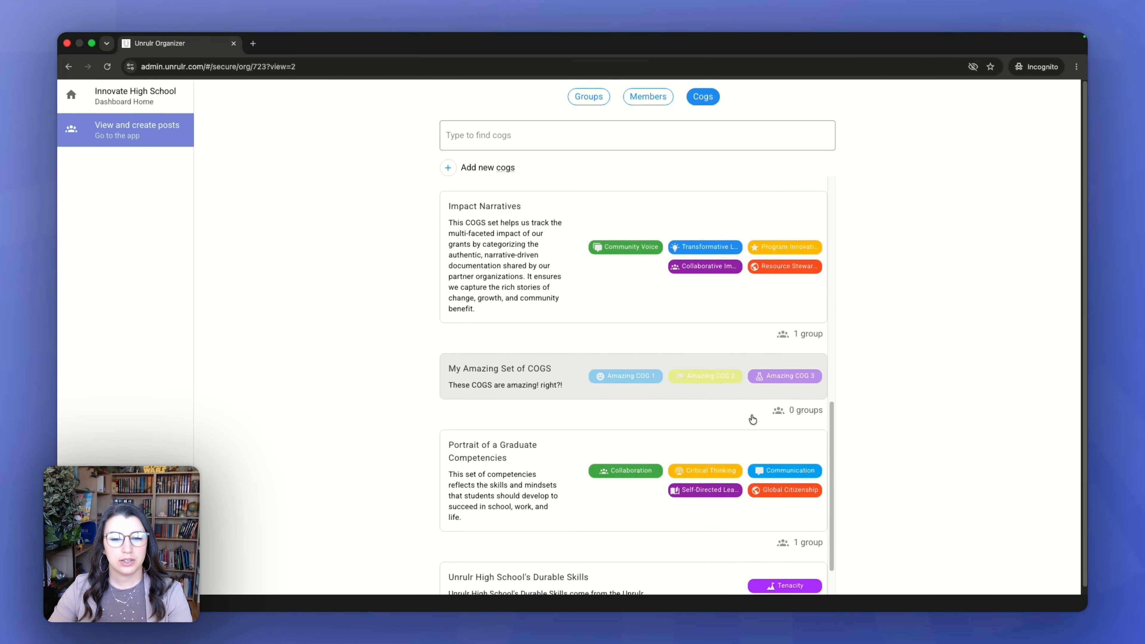
scroll(752, 419, "down", 2)
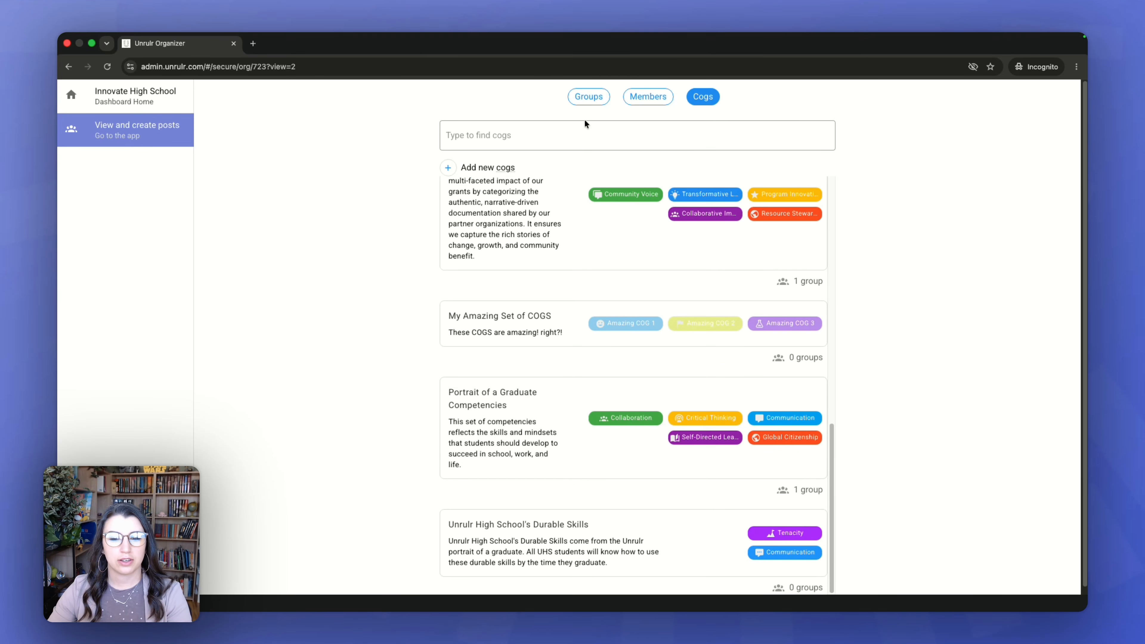
scroll(586, 533, "down", 1)
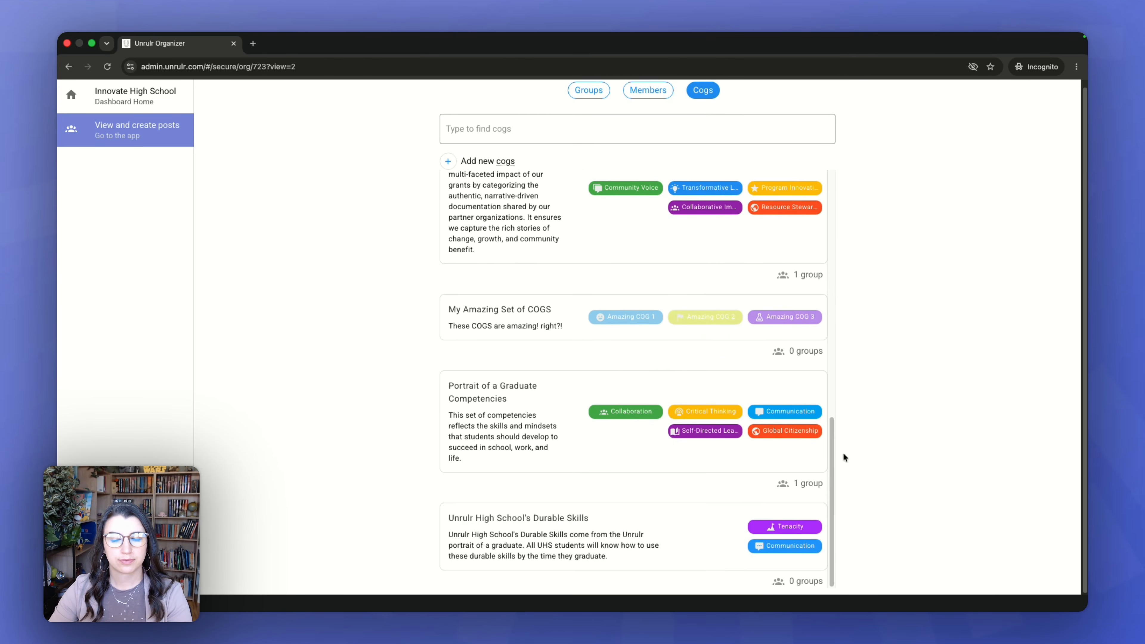
scroll(825, 444, "up", 10)
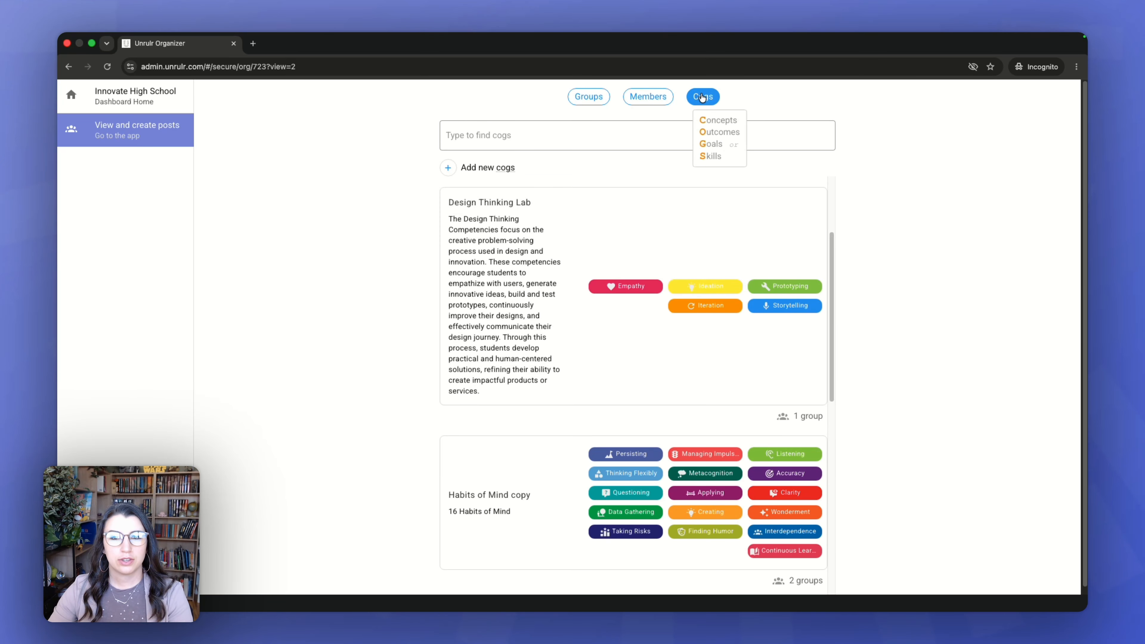
left_click(448, 167)
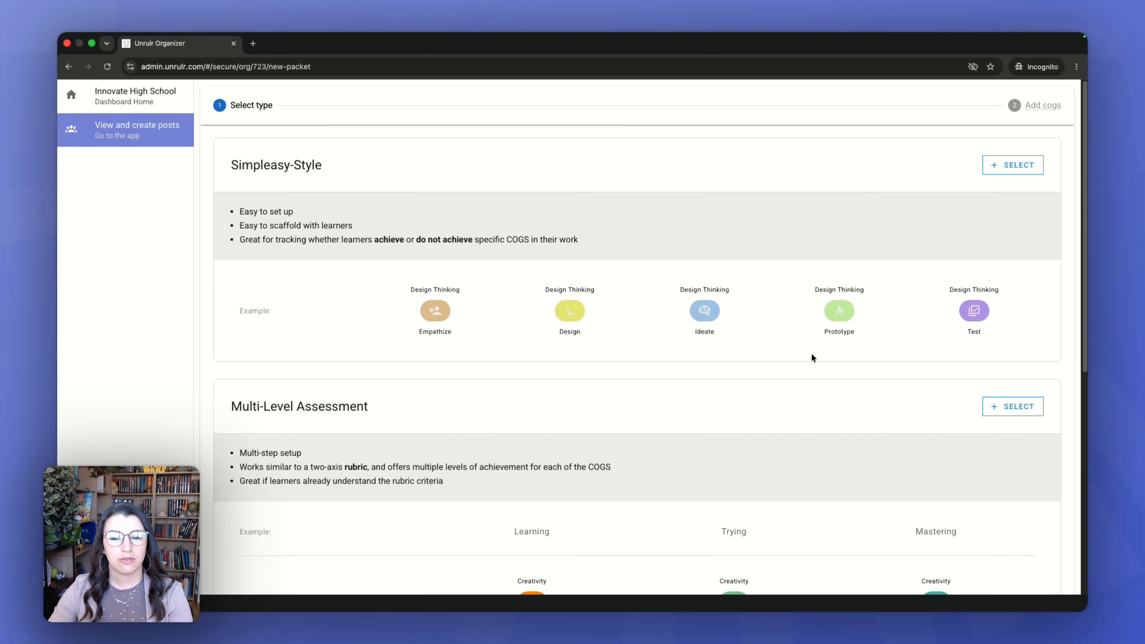
scroll(813, 358, "down", 5)
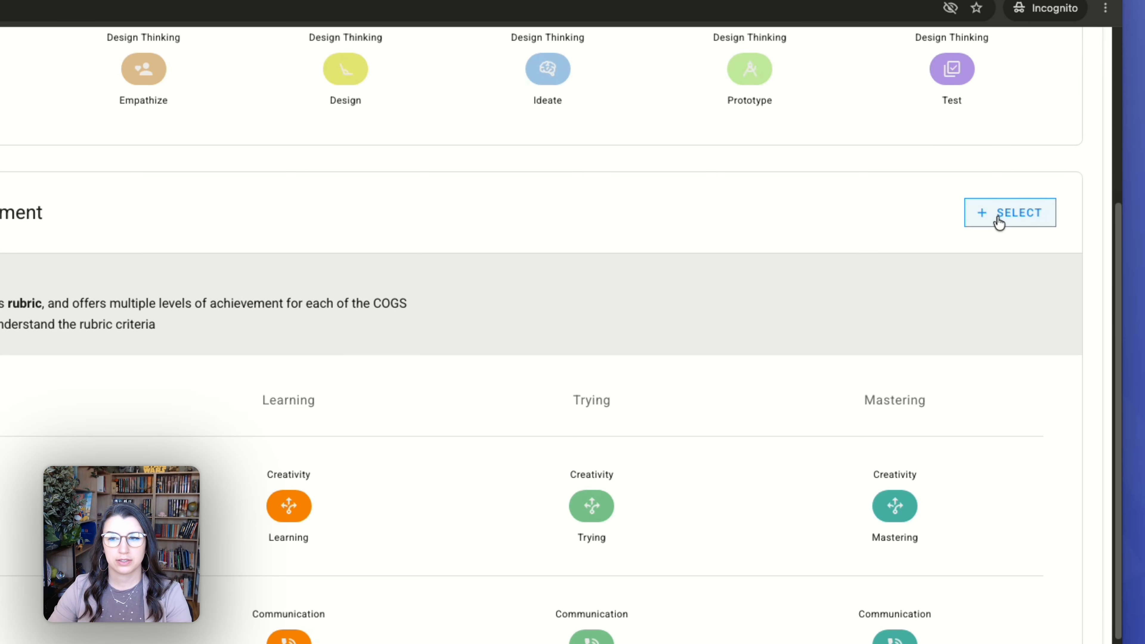
left_click(998, 220)
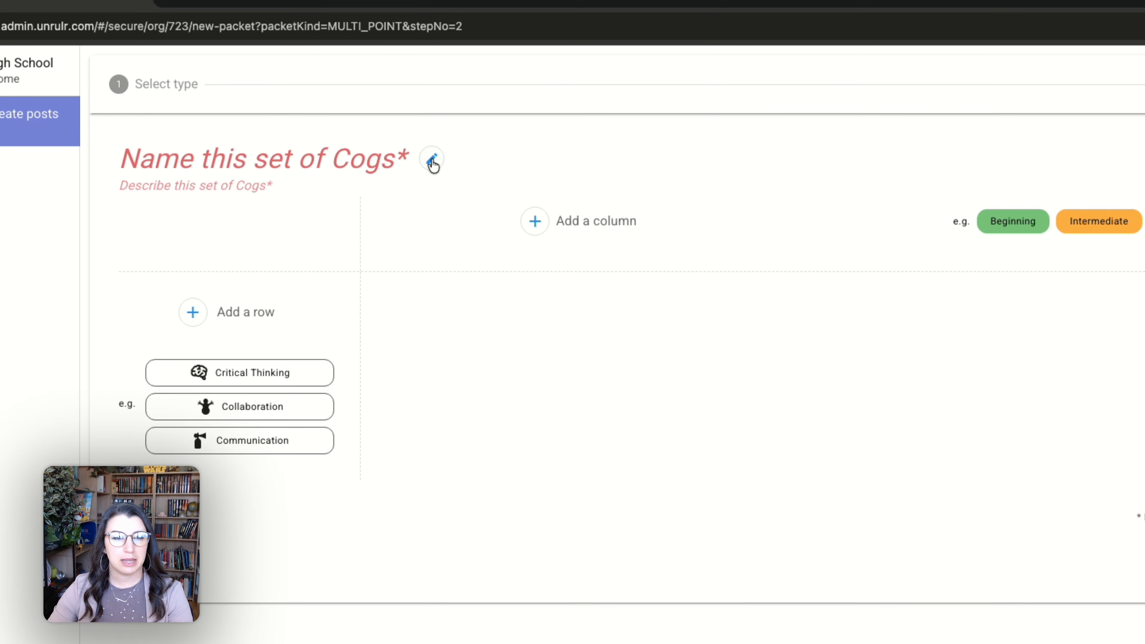
Name the set "Reading, Writing, and Communicating" and save a description saying these COGS cover those competencies and are ideal for 9th-12th grade
left_click(432, 160)
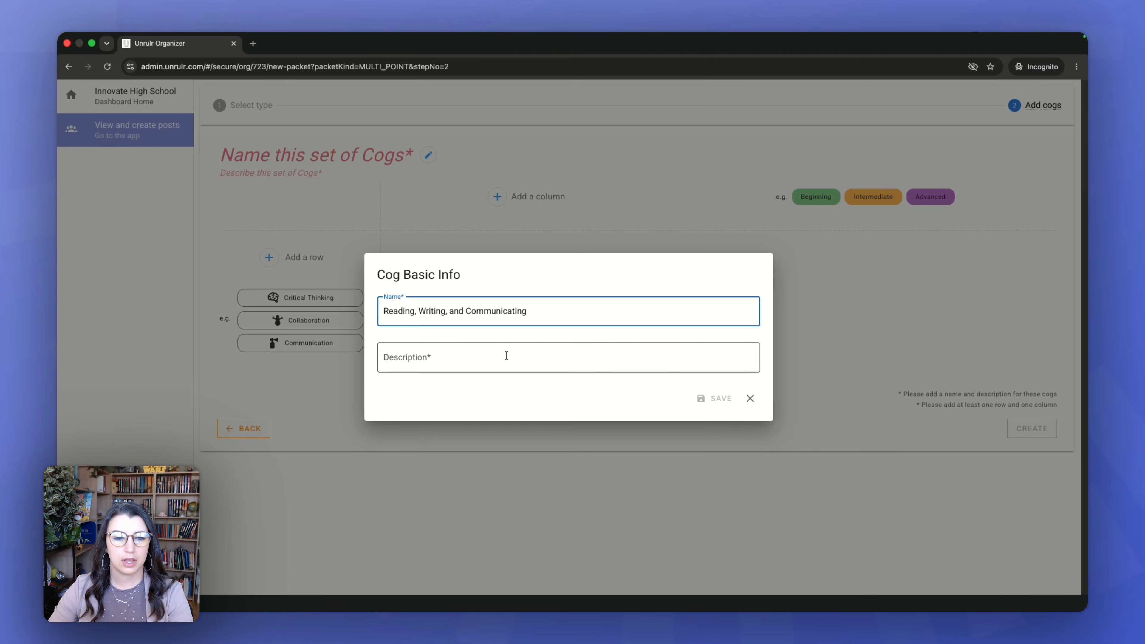
left_click(546, 368)
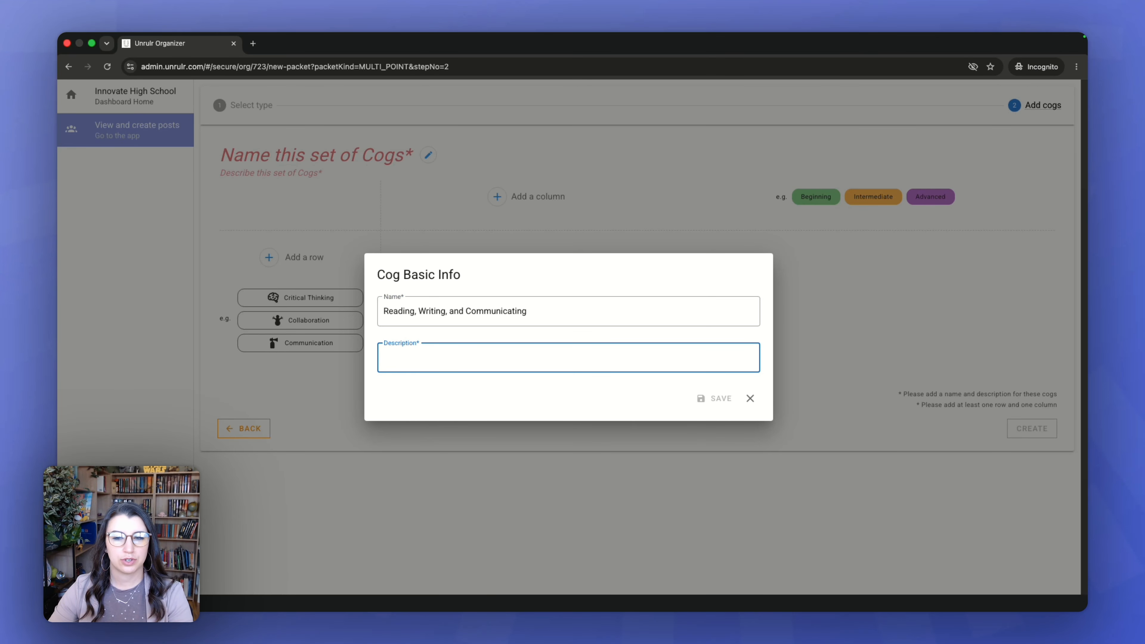
key("super+v")
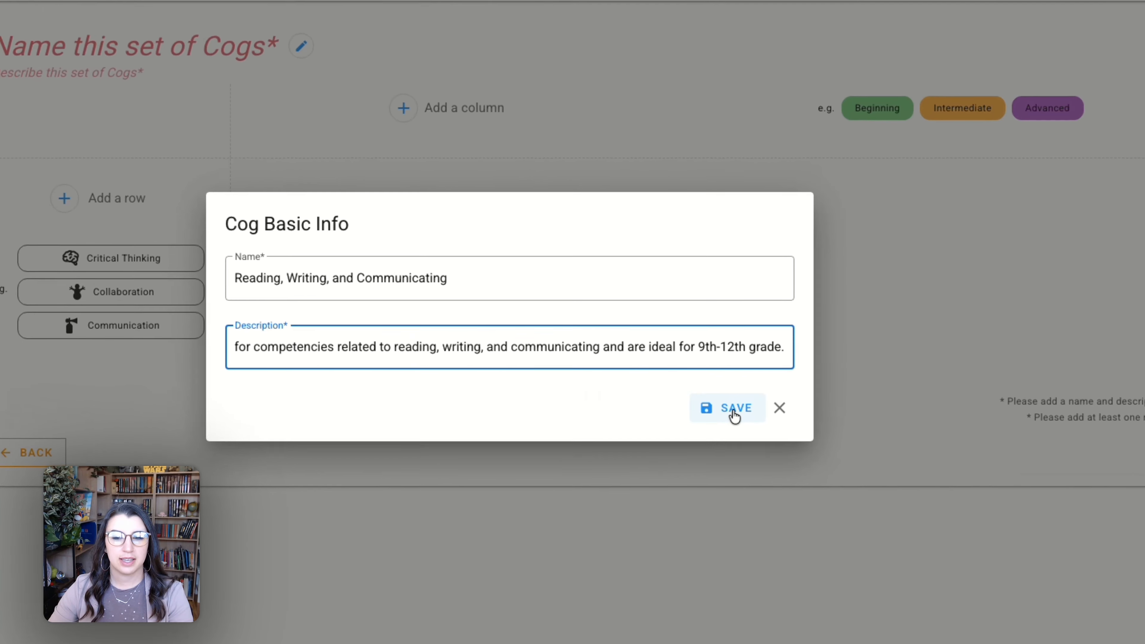
left_click(714, 404)
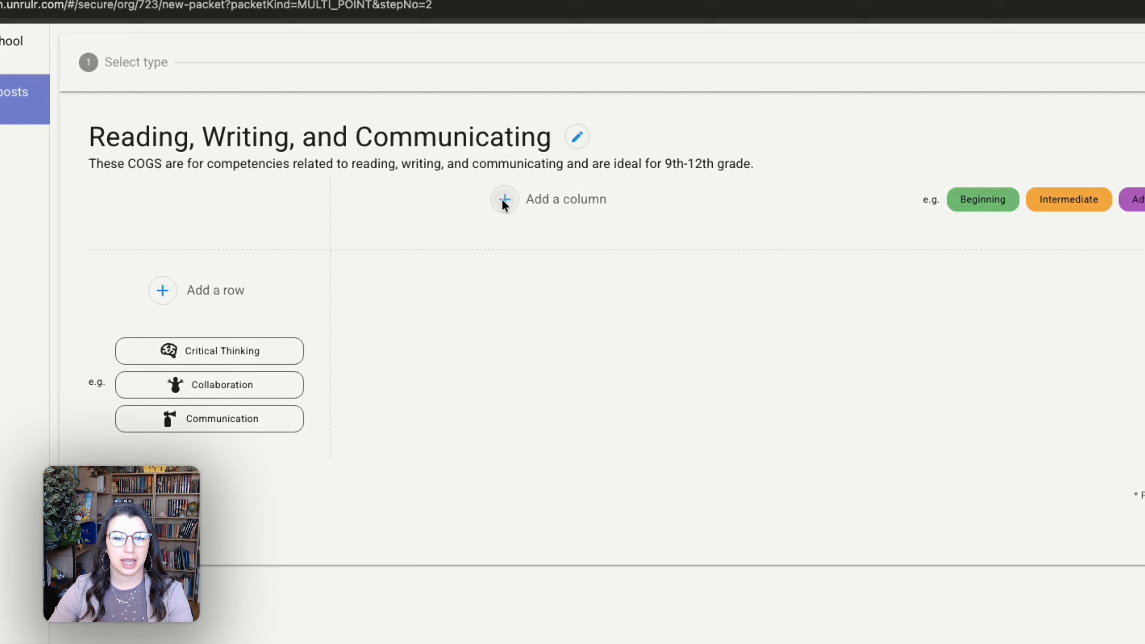
Add a first column named Student to the set, in blue
left_click(504, 199)
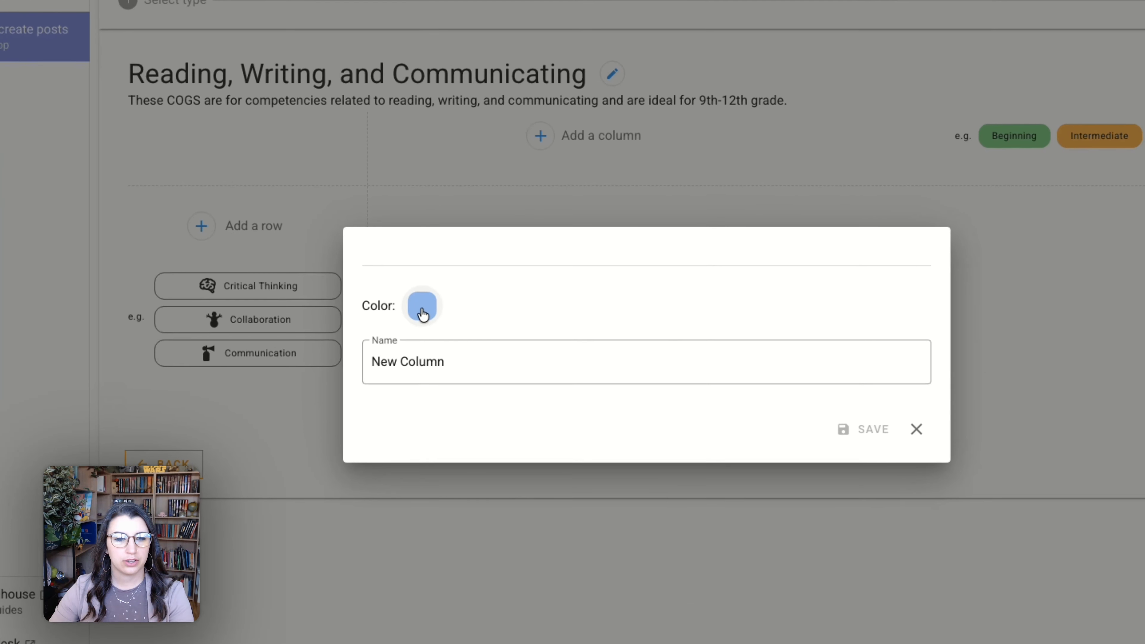
triple_click(424, 363)
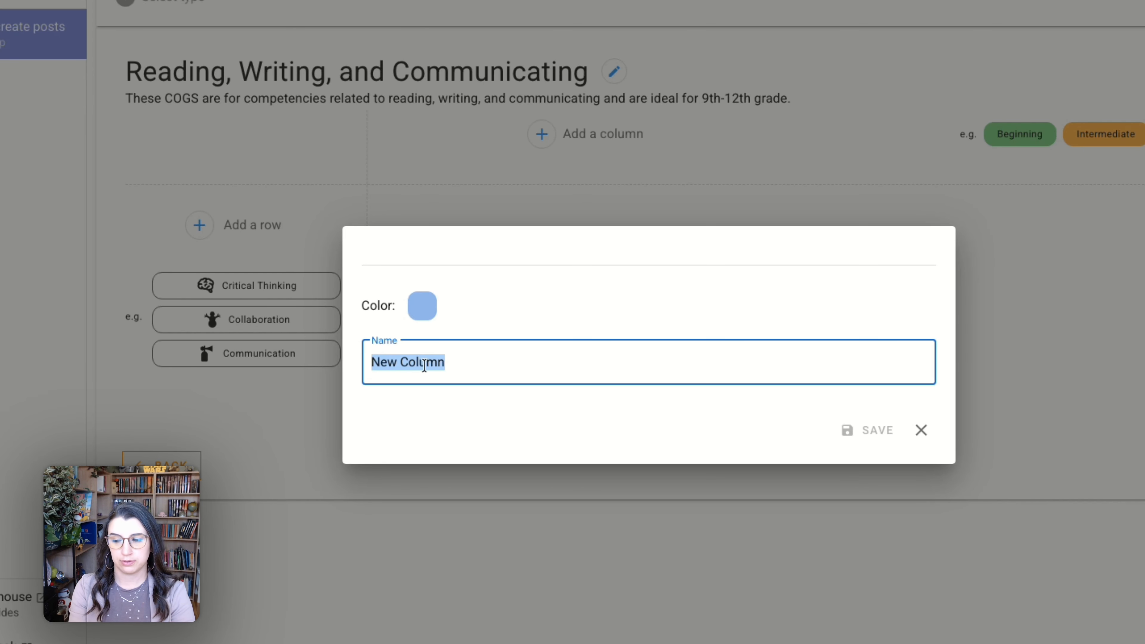
type("Student")
left_click(871, 434)
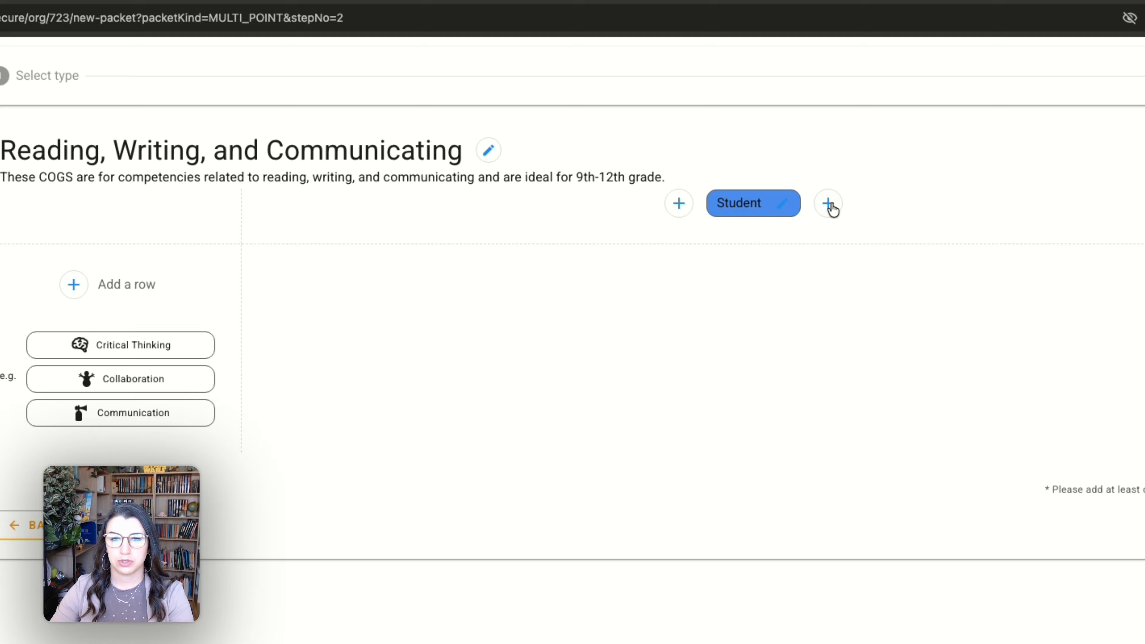
Add a purple Intern column after Student, followed by a green Apprentice column and a yellow Author column
left_click(828, 204)
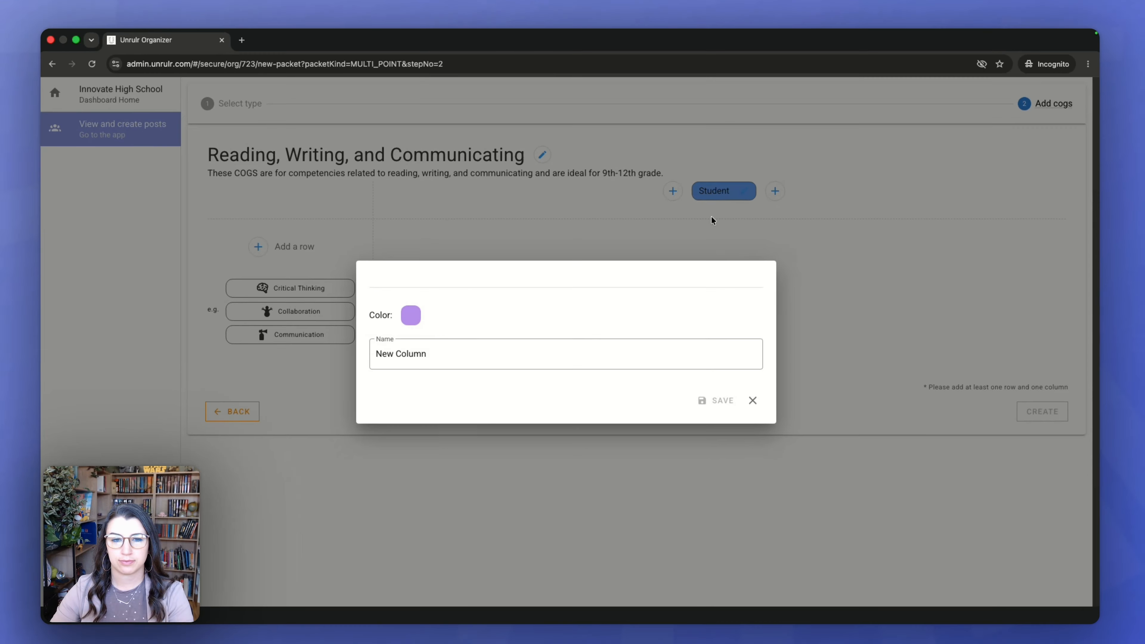
left_click(428, 351)
triple_click(428, 352)
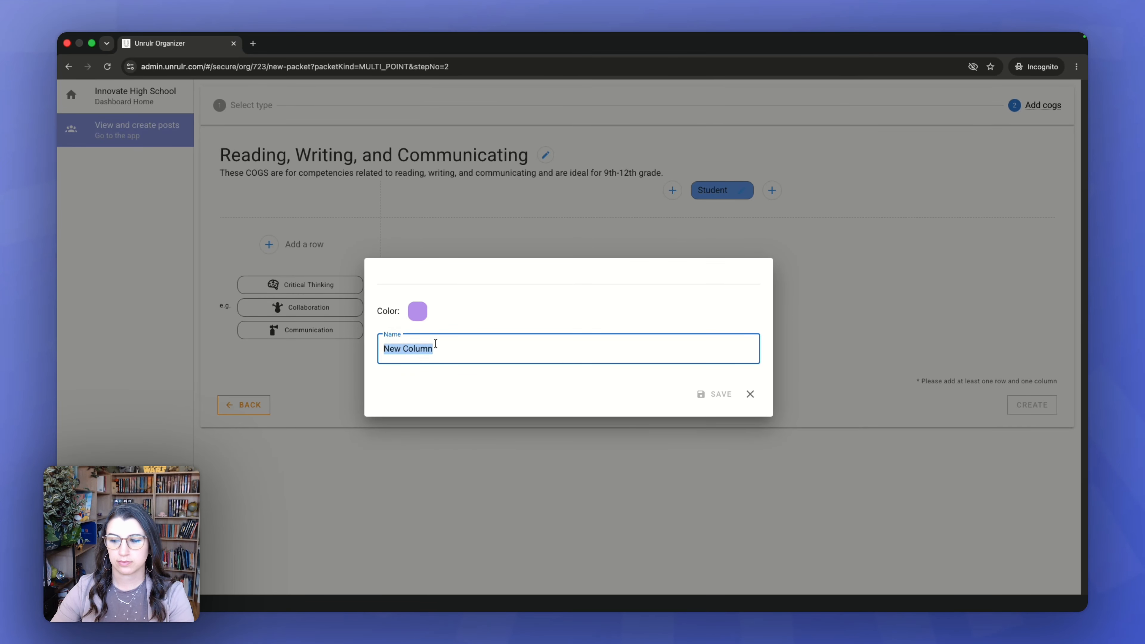
type("Intern")
left_click(711, 395)
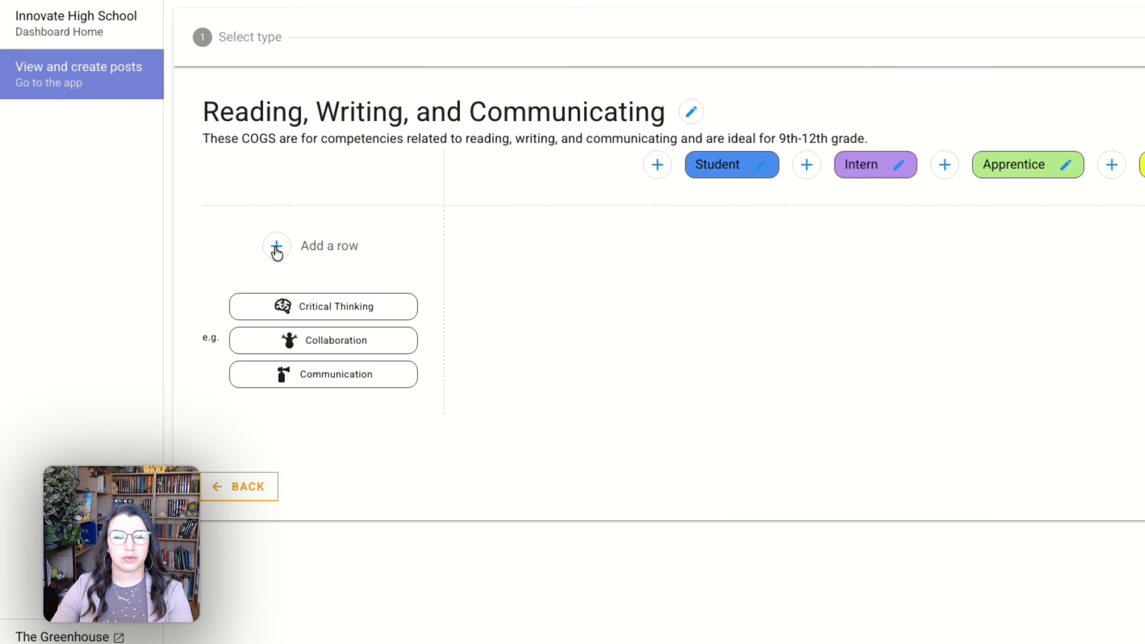
Add an Organization row with a stacked-pages icon, described as clearly organized text or oral communication with an introduction, transitions, and a conclusion
left_click(277, 247)
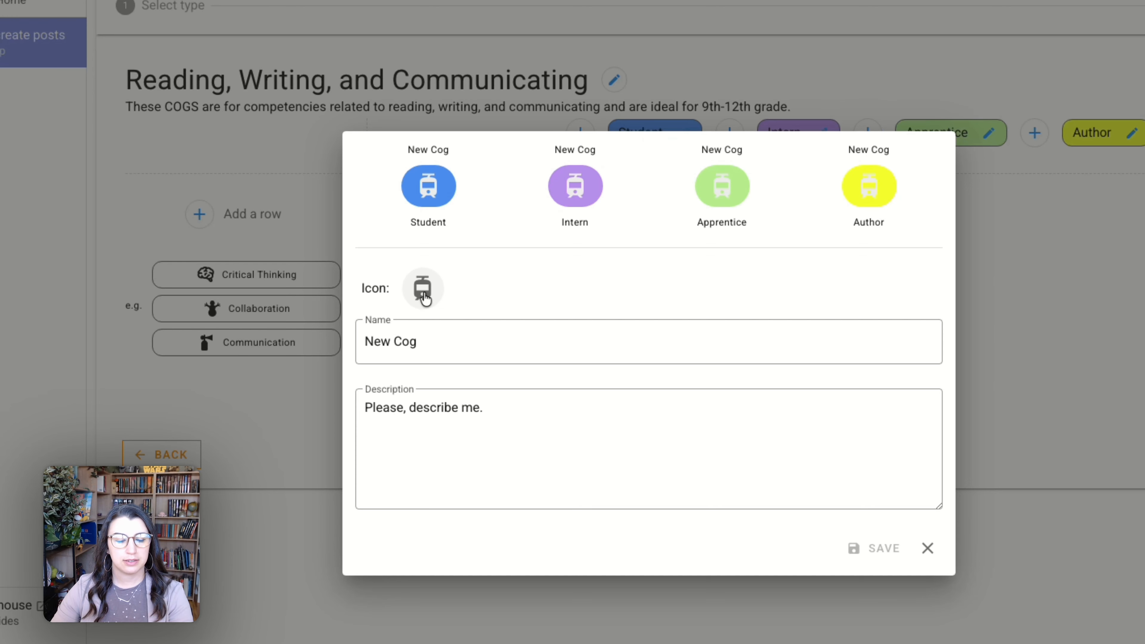
left_click(401, 342)
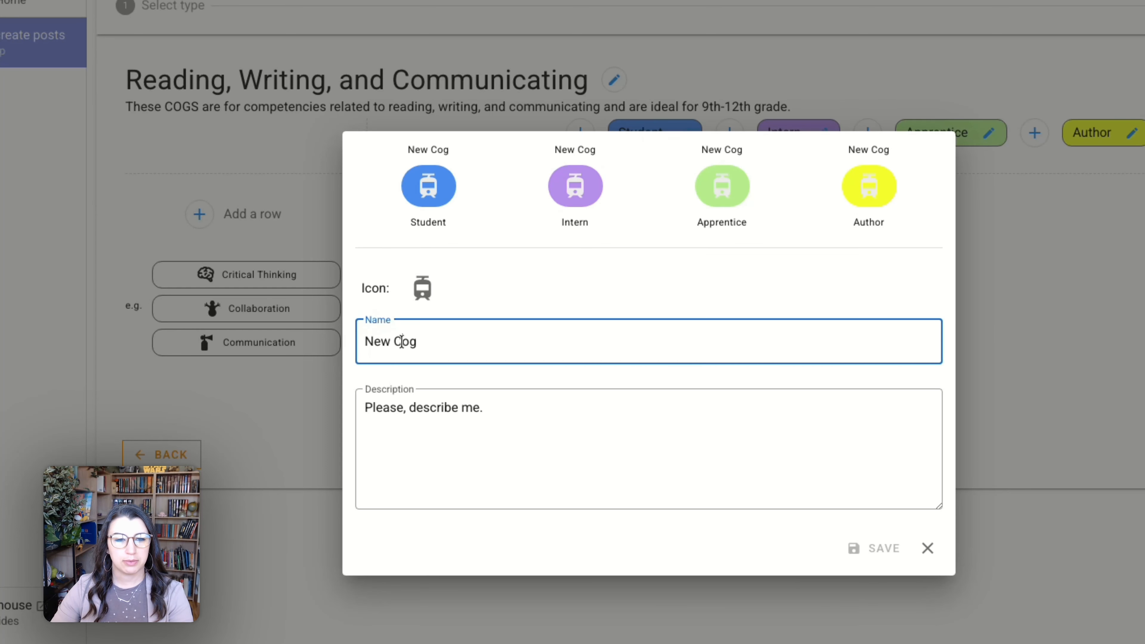
left_click(432, 412)
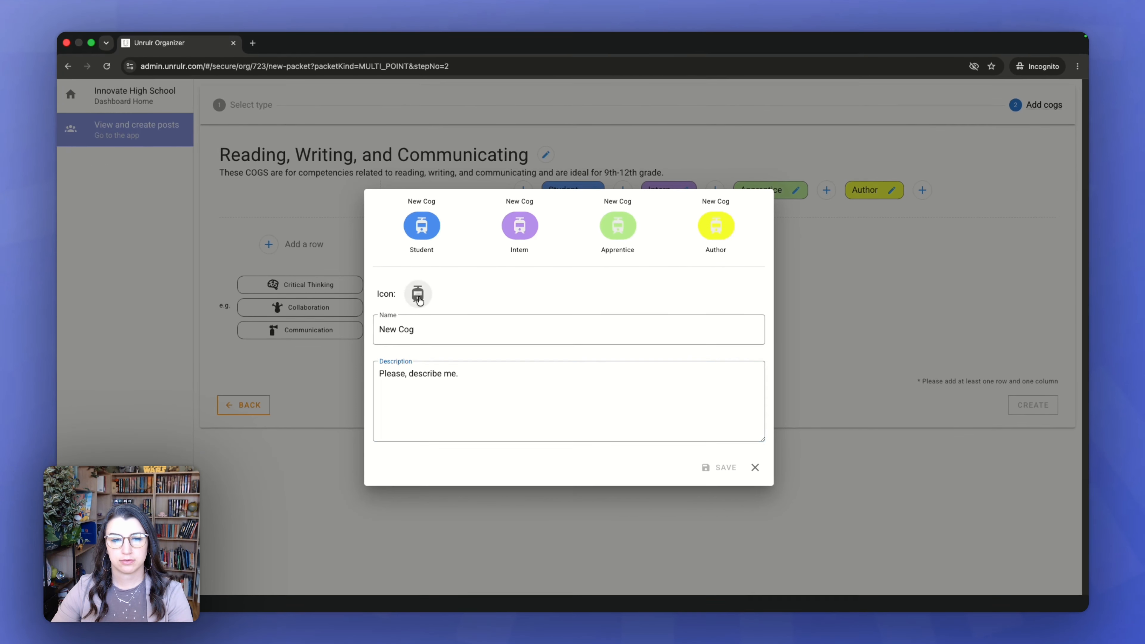
left_click(423, 288)
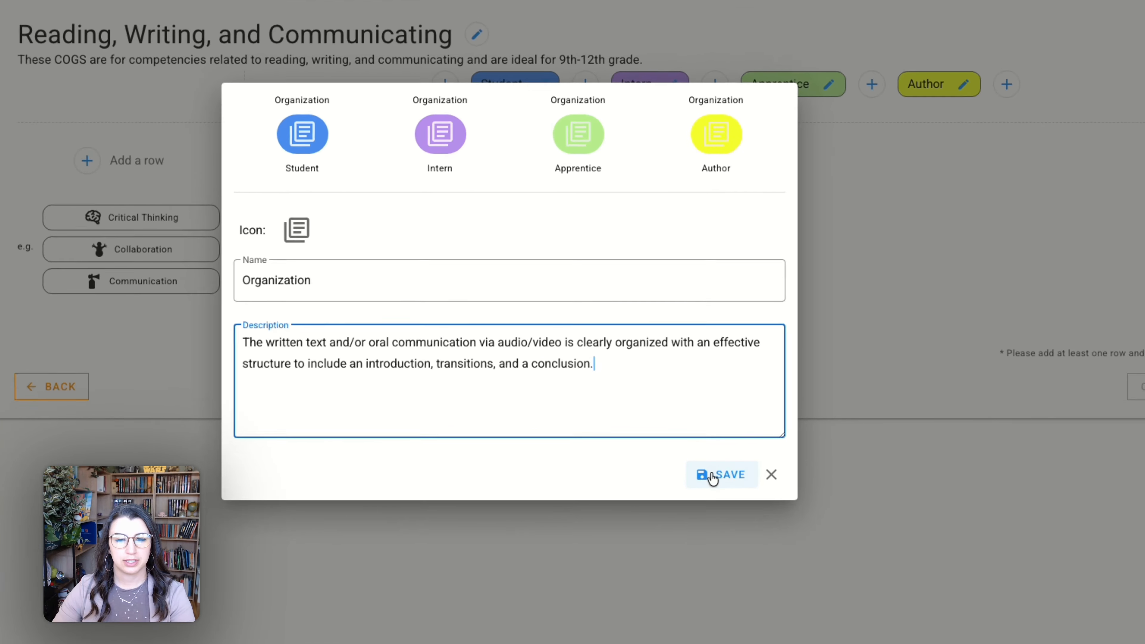
left_click(721, 467)
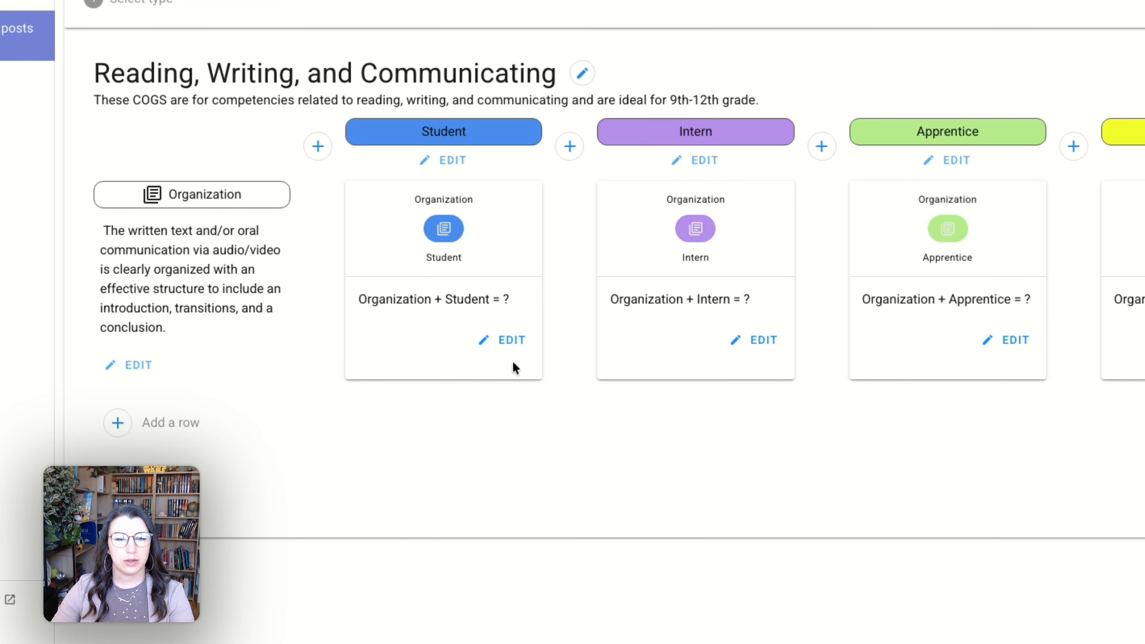
Write the Organization descriptions for Student, Intern, Apprentice and Author, from still learning to confidently using all three components, and create the set
left_click(495, 345)
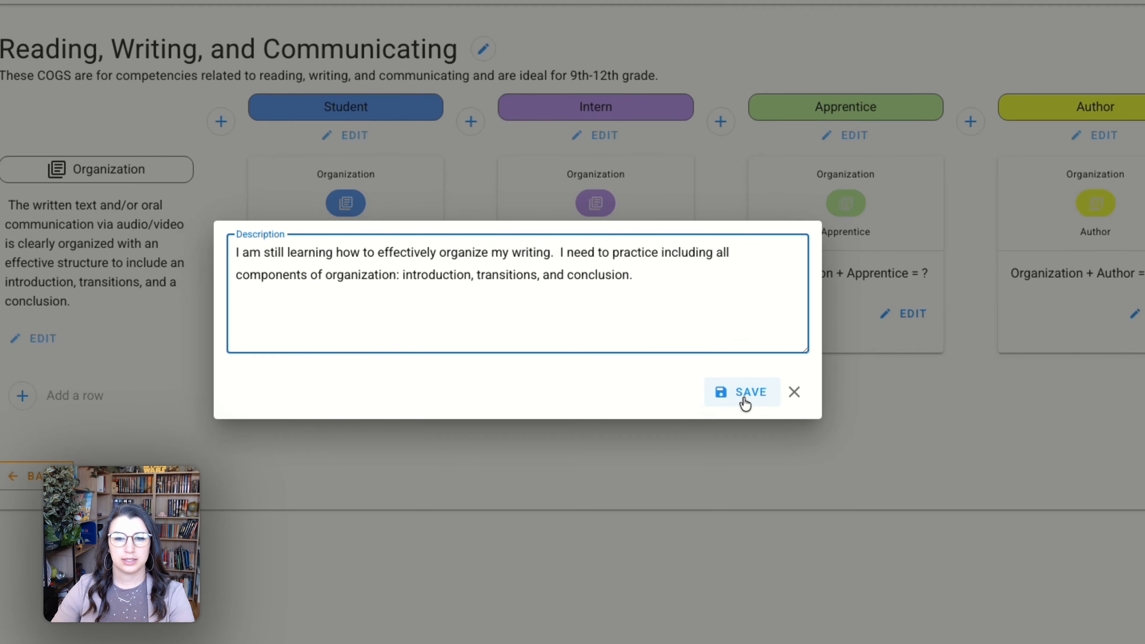
left_click(720, 385)
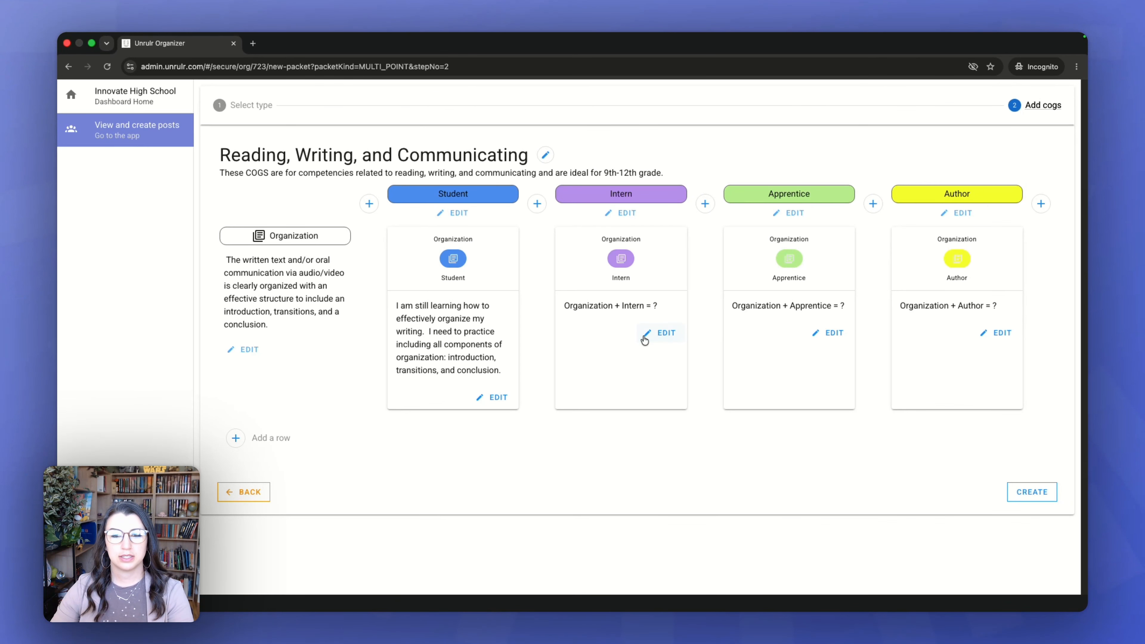
left_click(655, 333)
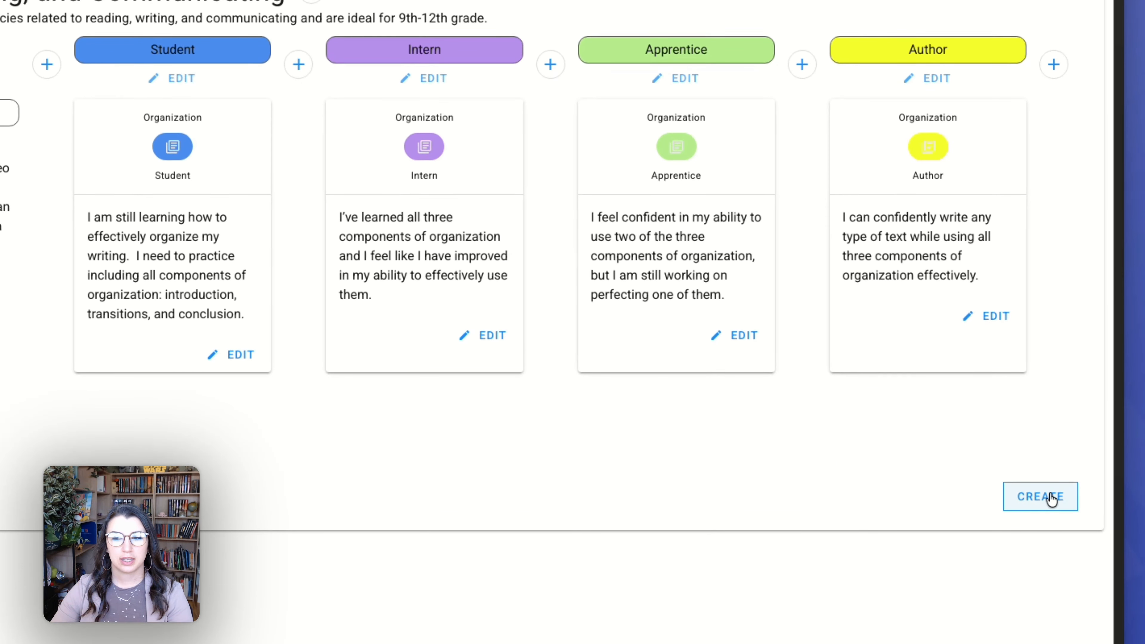
left_click(1048, 497)
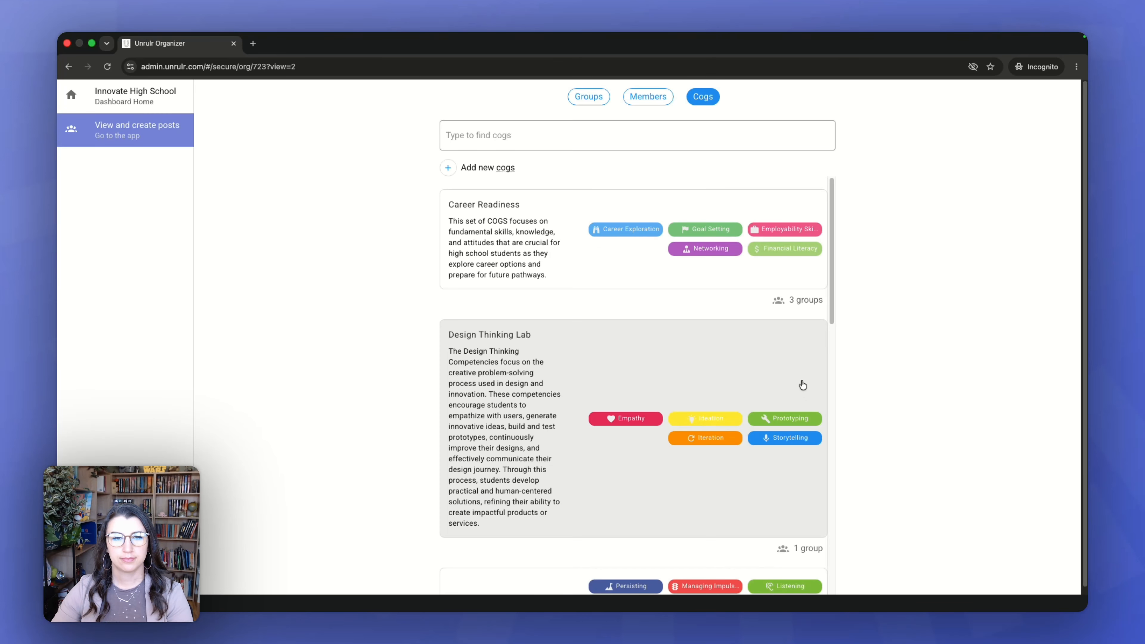
Check the list of cog sets for Reading, Writing, and Communicating, and open the Community Internships group
scroll(585, 363, "down", 8)
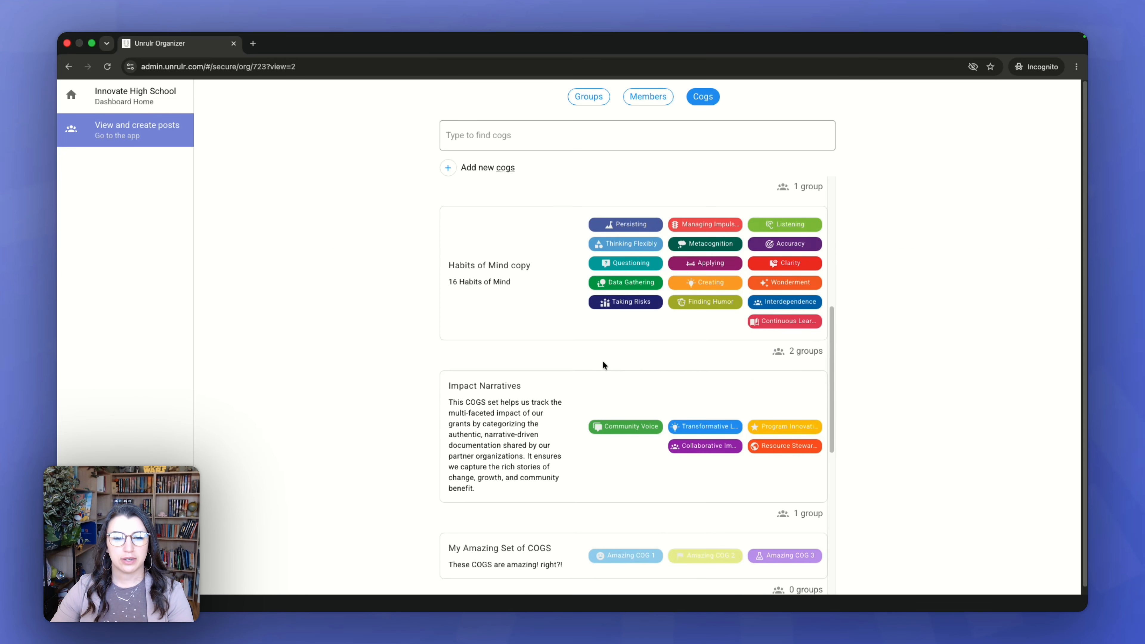
scroll(604, 365, "down", 9)
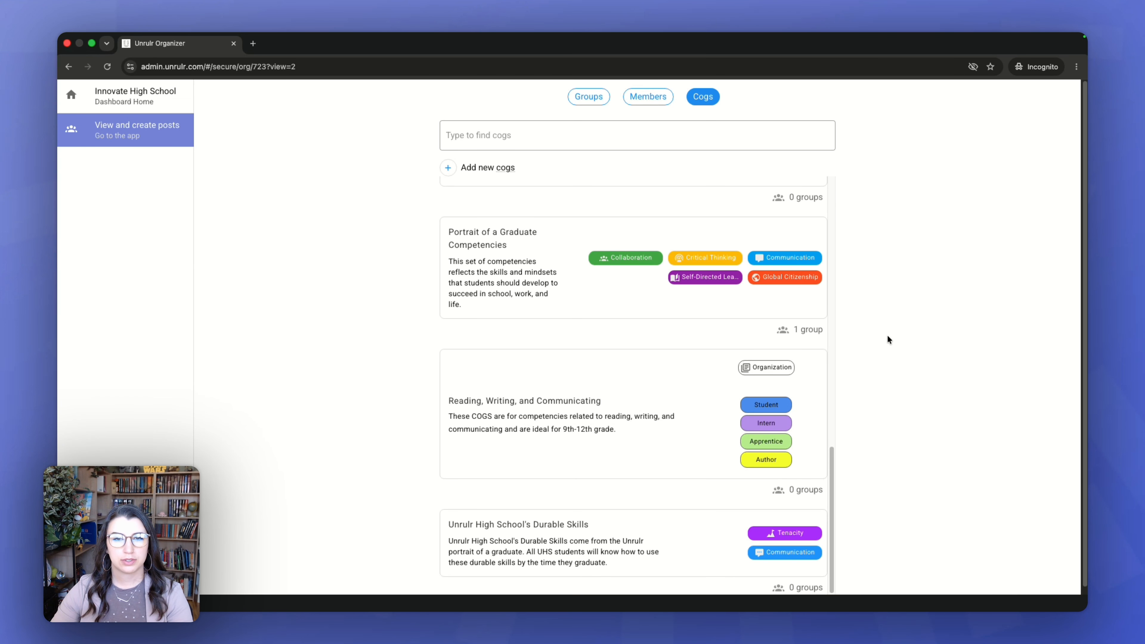
left_click(588, 97)
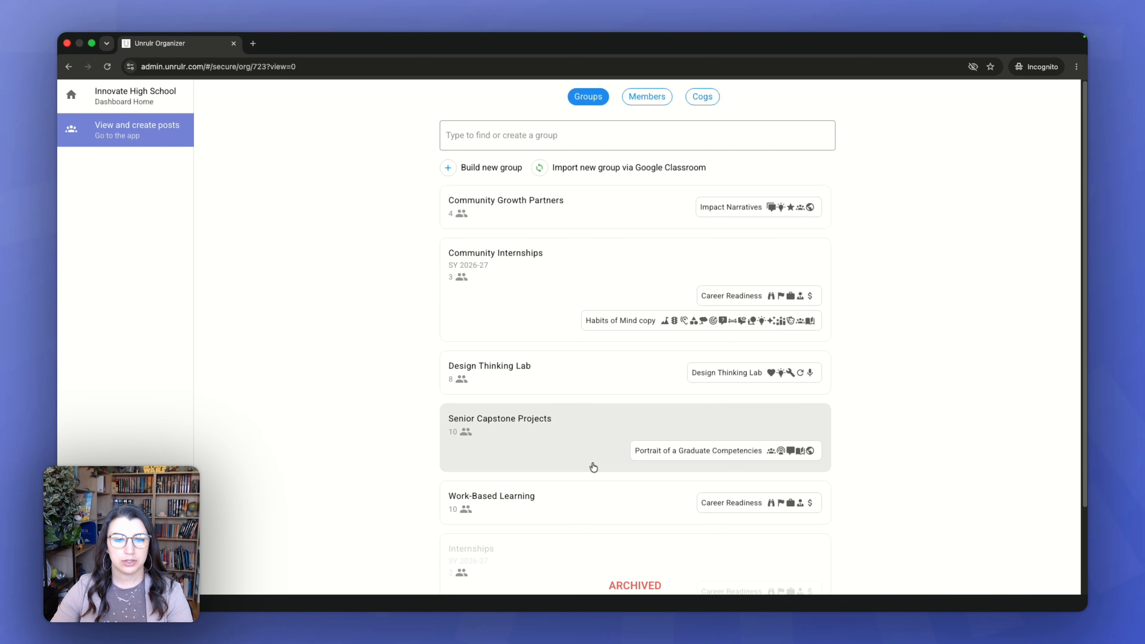
left_click(519, 279)
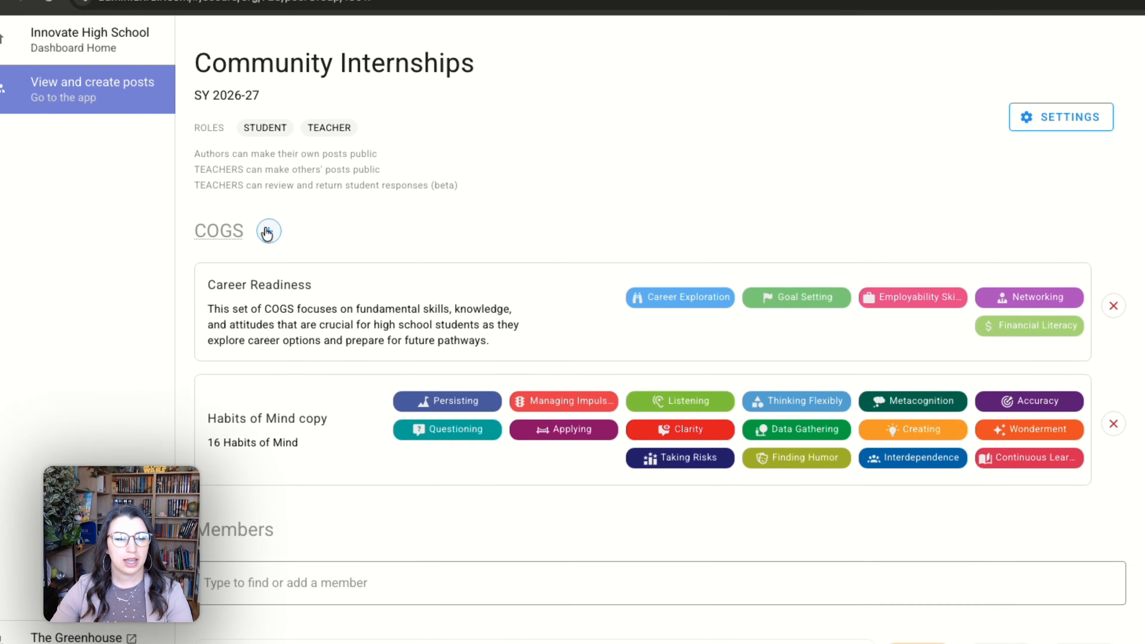
Add the Unrulr High School's Durable Skills and Reading, Writing, and Communicating cog sets to Community Internships, and return to the group page
left_click(269, 232)
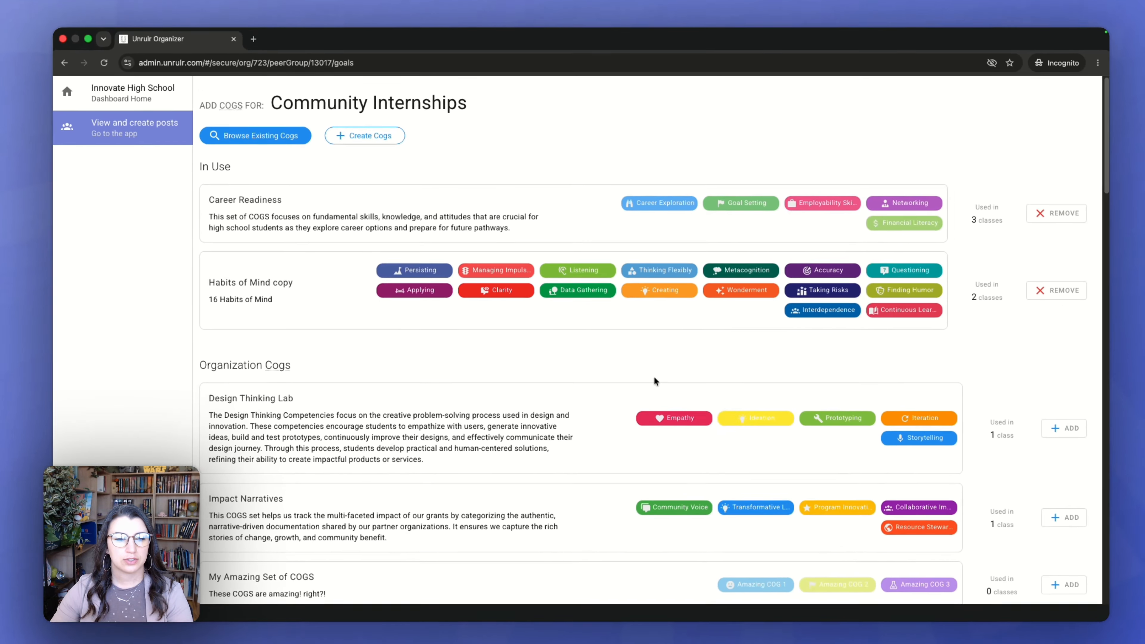
scroll(656, 381, "down", 5)
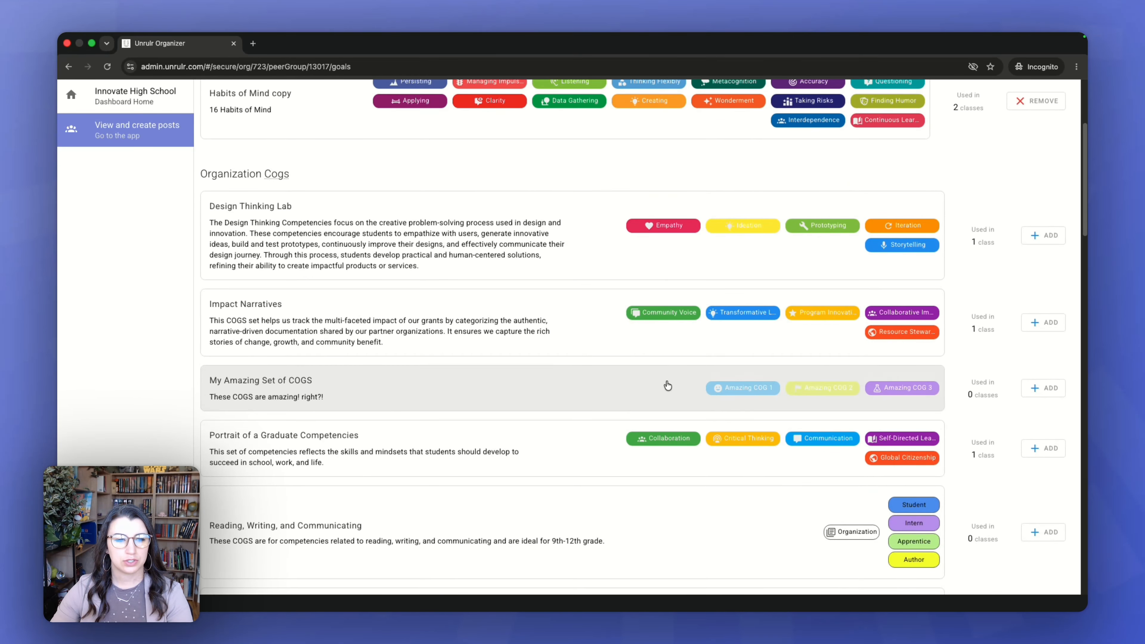
scroll(668, 385, "down", 4)
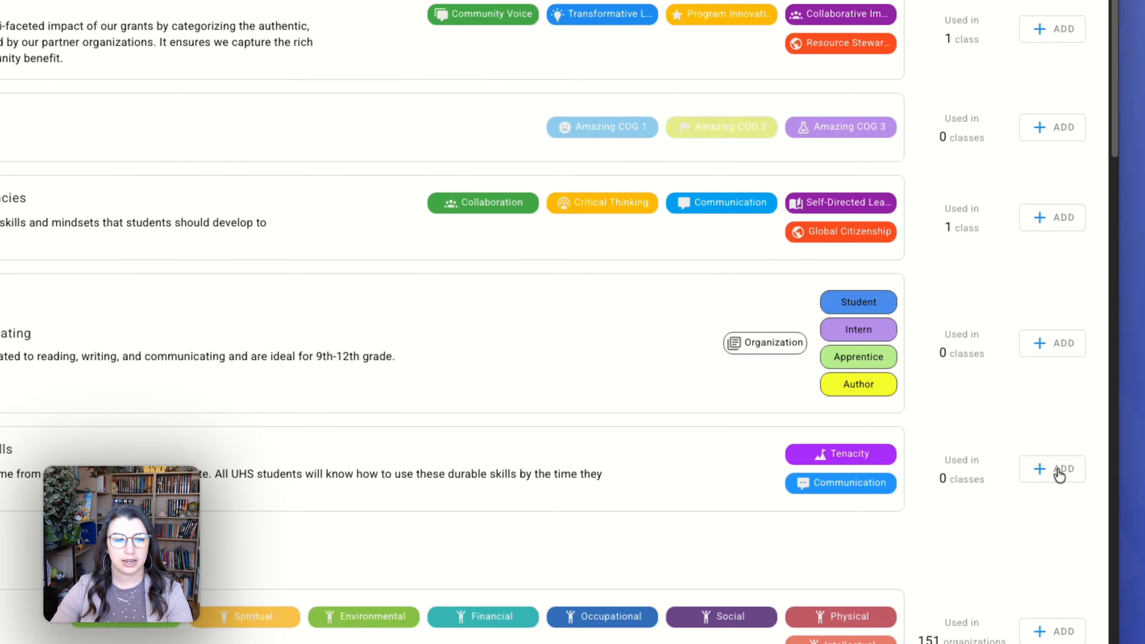
left_click(1050, 471)
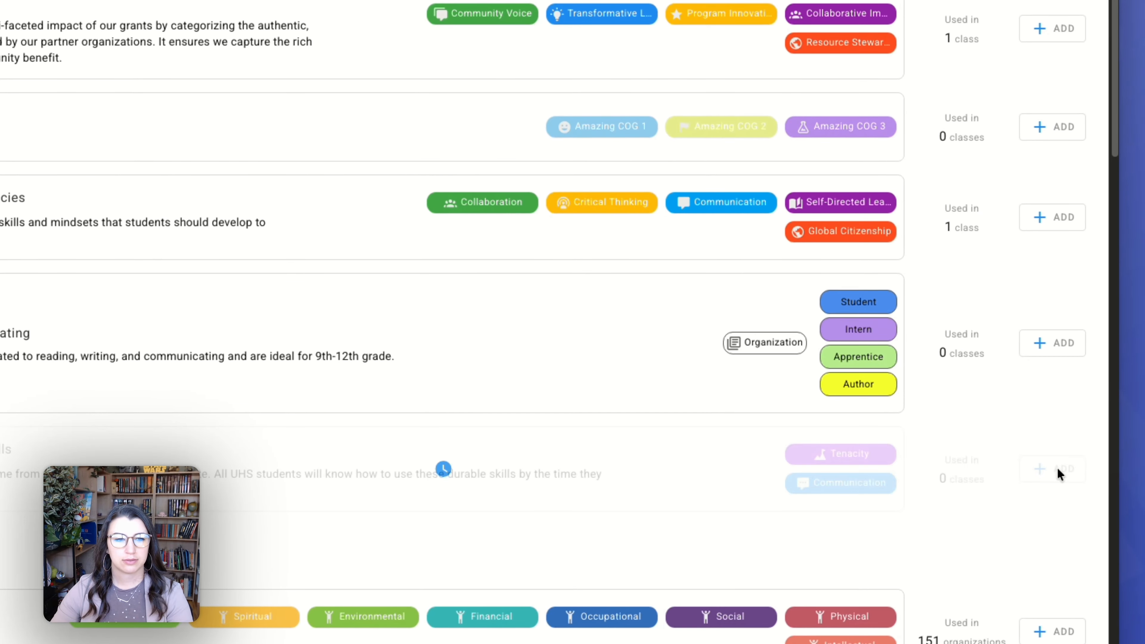
left_click(1051, 345)
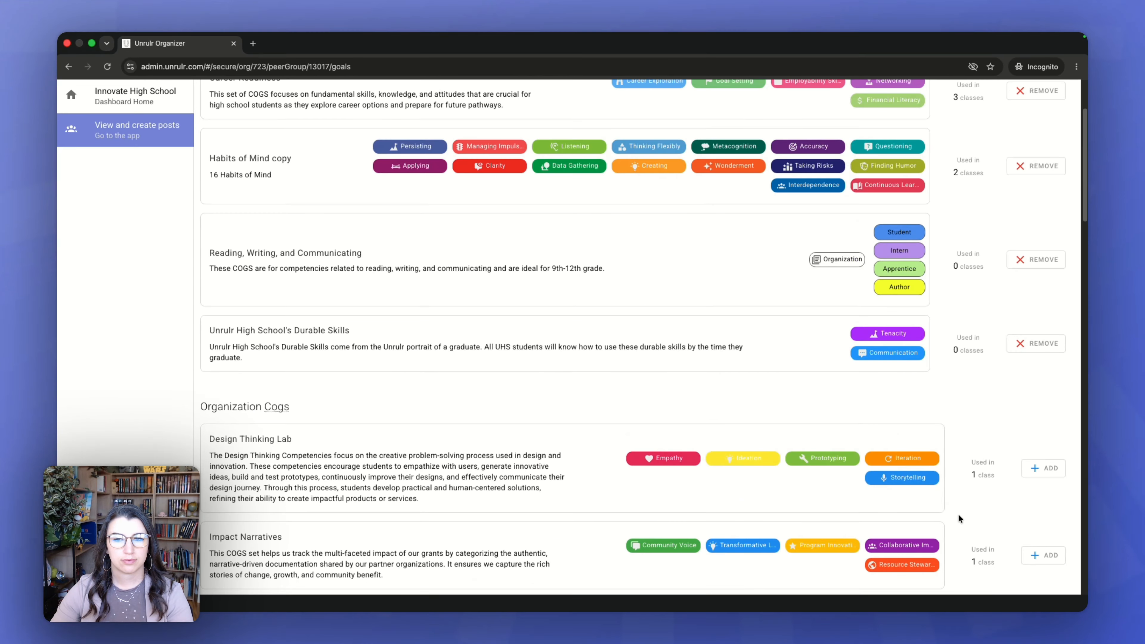
scroll(959, 518, "up", 3)
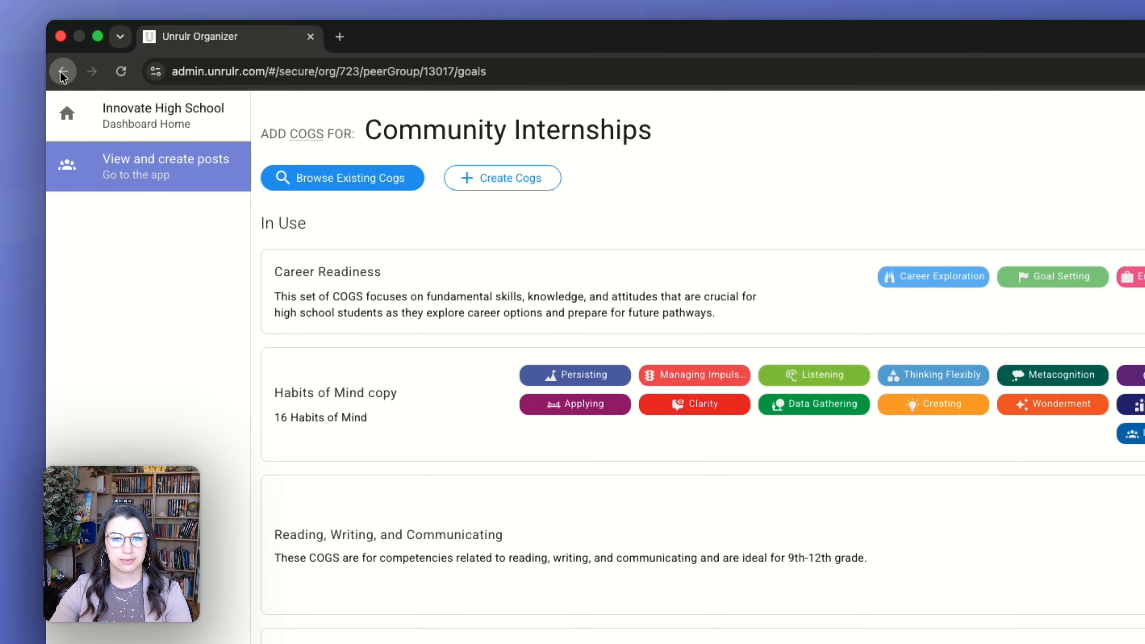
left_click(61, 72)
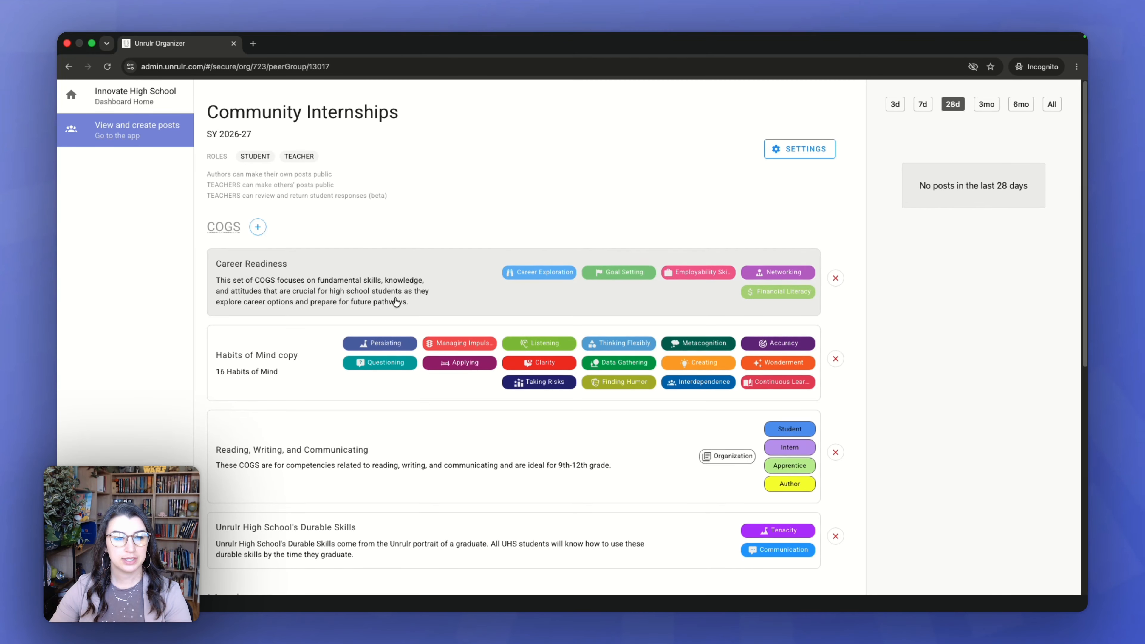